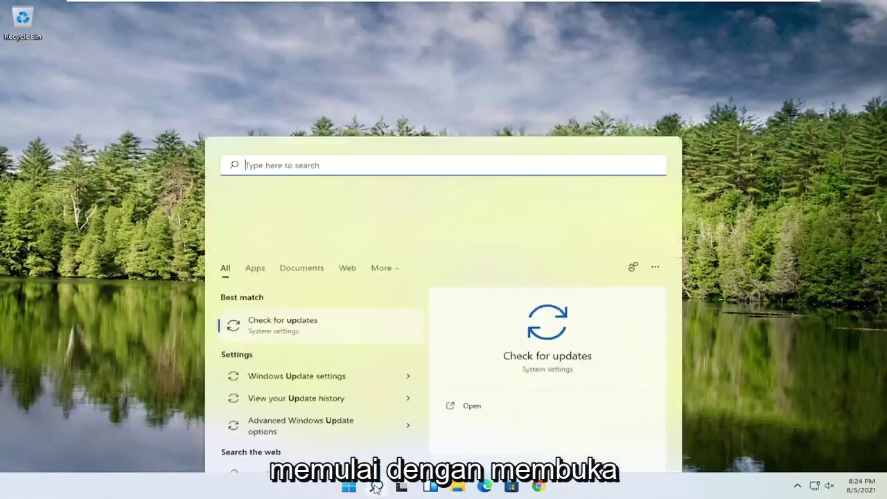
# Search 'regedit', run Registry Editor as administrator, accept the UAC prompt, and reposition its window.
pyautogui.write('regedit')
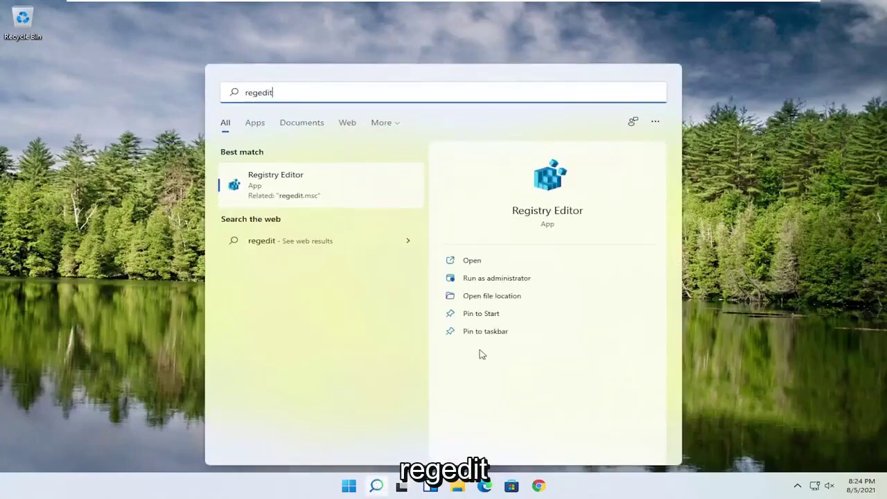
pyautogui.rightClick(262, 186)
pyautogui.click(309, 199)
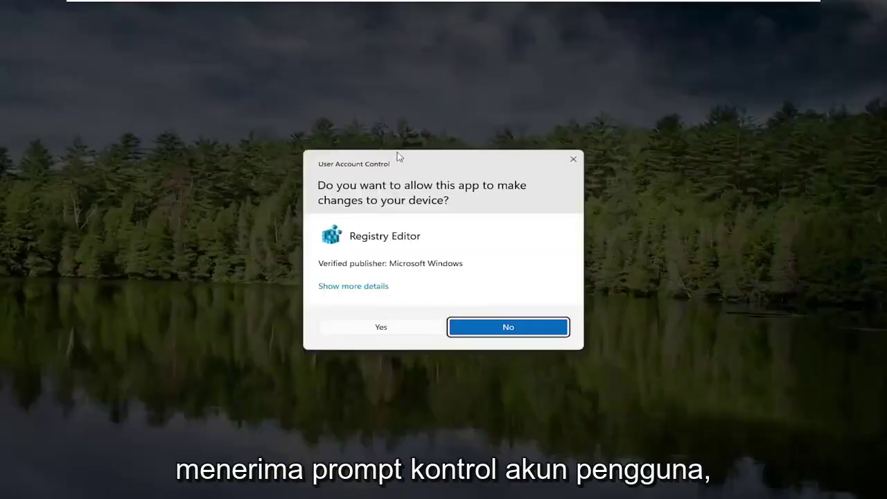
pyautogui.click(374, 328)
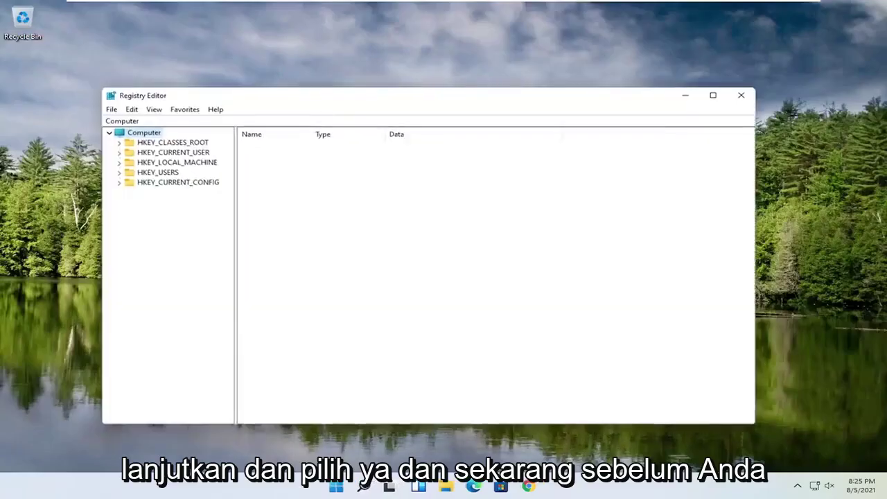
pyautogui.moveTo(325, 98); pyautogui.dragTo(357, 61)
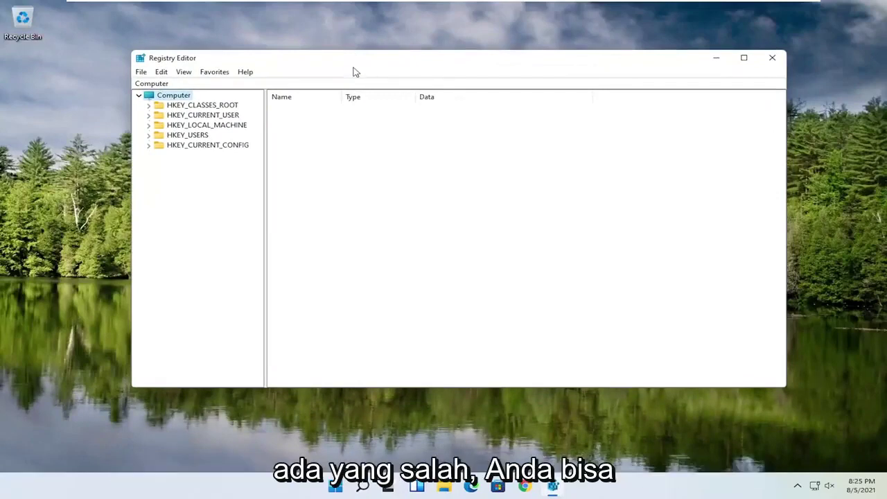
pyautogui.click(145, 76)
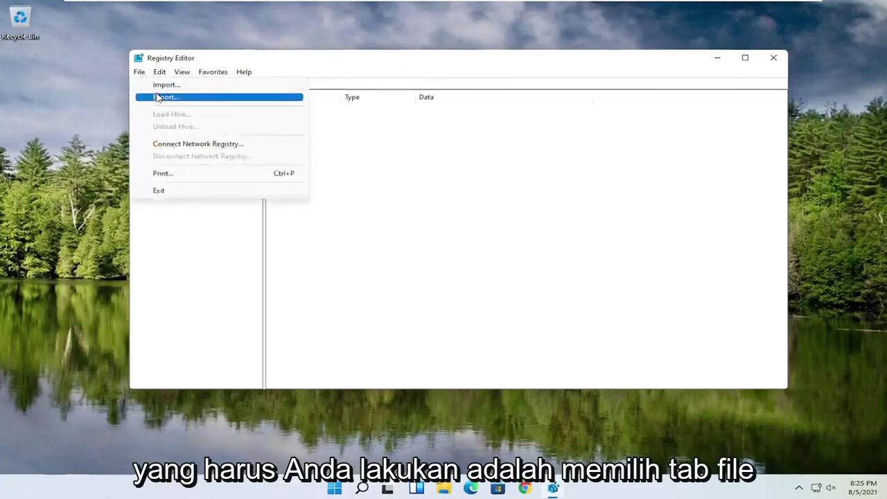
pyautogui.click(161, 96)
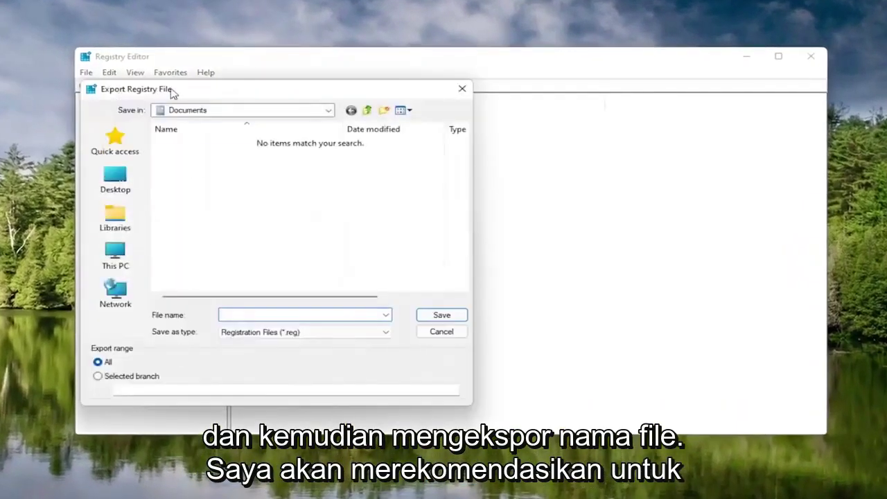
pyautogui.moveTo(170, 91); pyautogui.dragTo(315, 81)
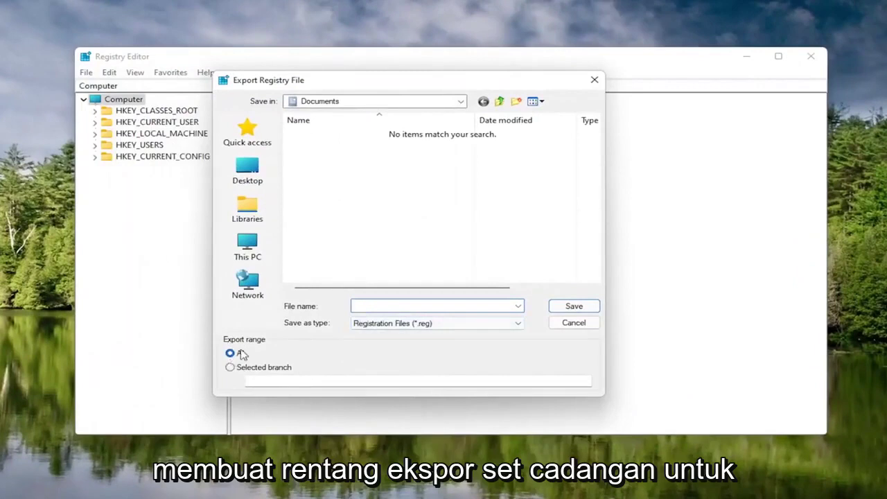
pyautogui.click(252, 163)
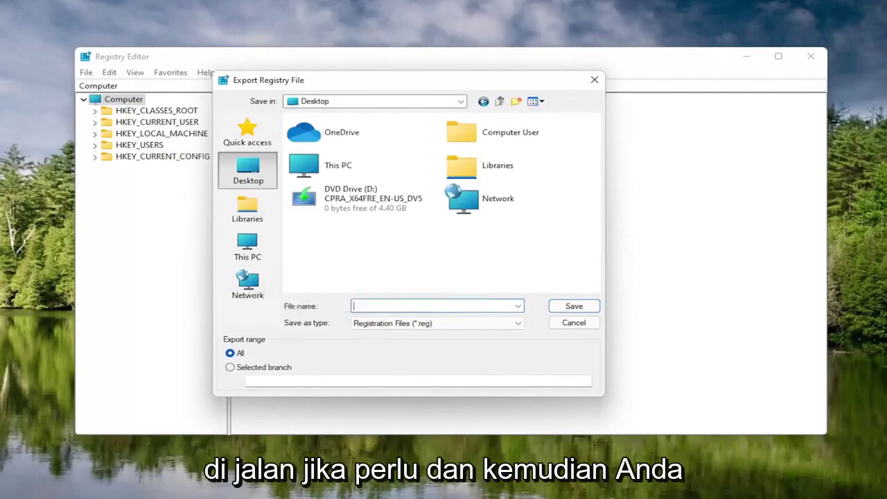
pyautogui.click(573, 323)
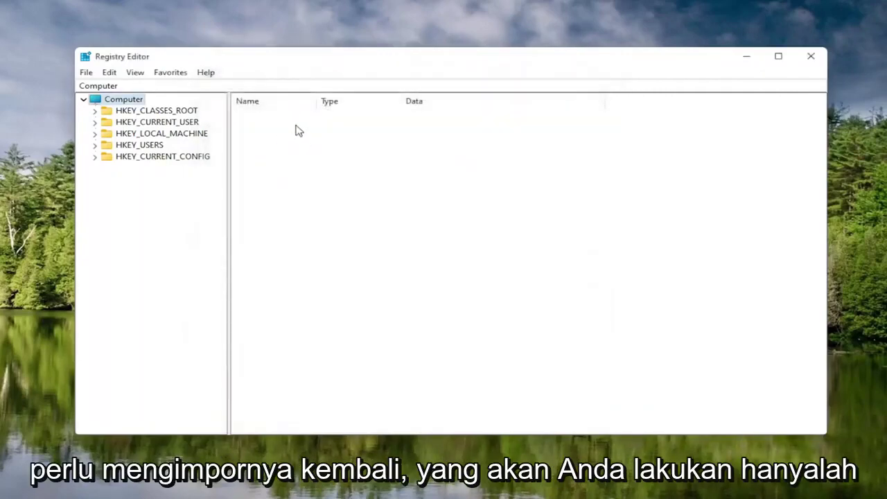
pyautogui.click(86, 72)
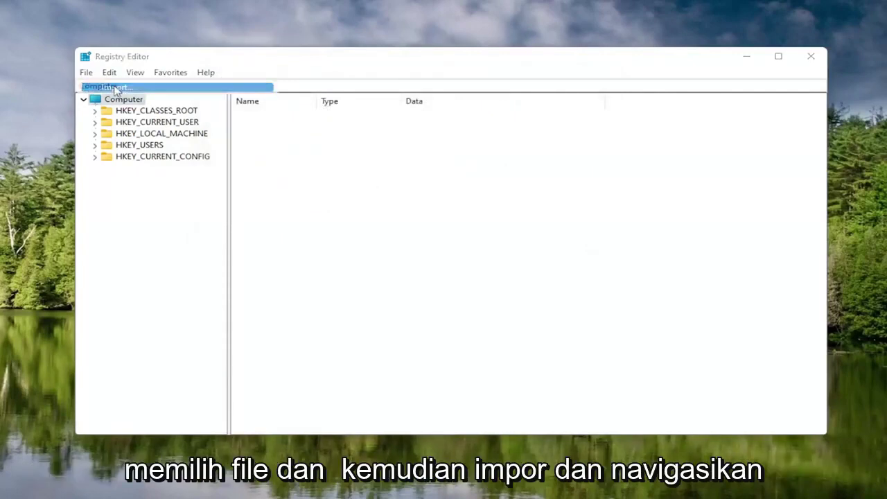
pyautogui.click(118, 86)
pyautogui.click(125, 192)
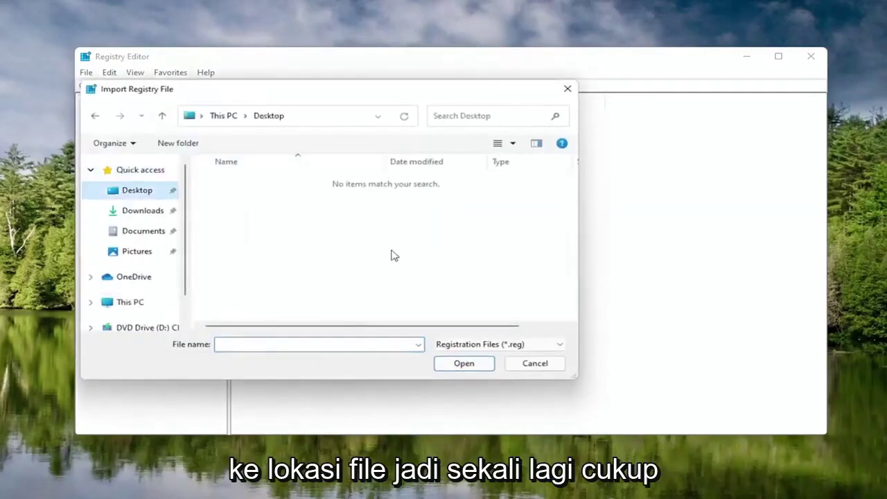
pyautogui.click(523, 364)
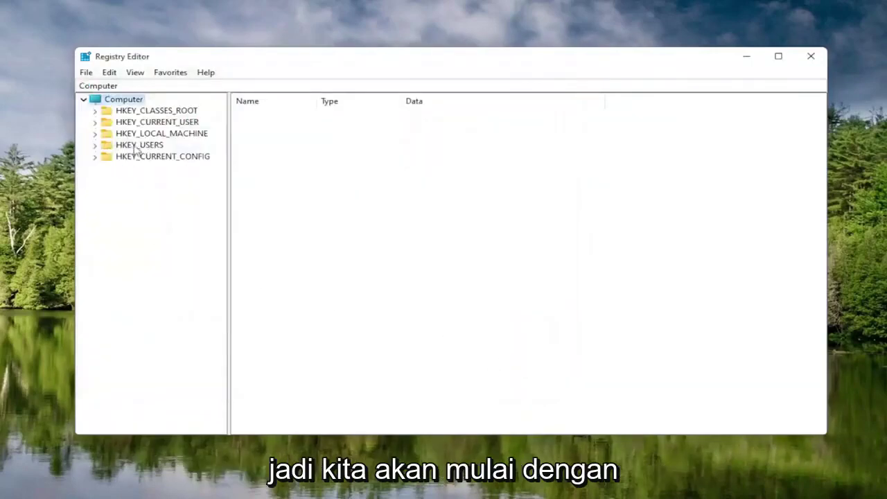
# Expand HKEY_LOCAL_MACHINE > SOFTWARE > Microsoft in the key tree.
pyautogui.doubleClick(147, 134)
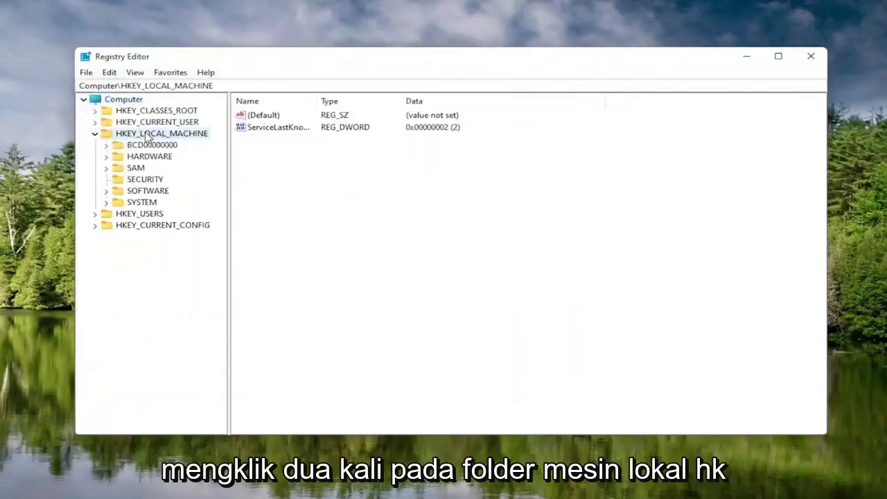
pyautogui.doubleClick(146, 191)
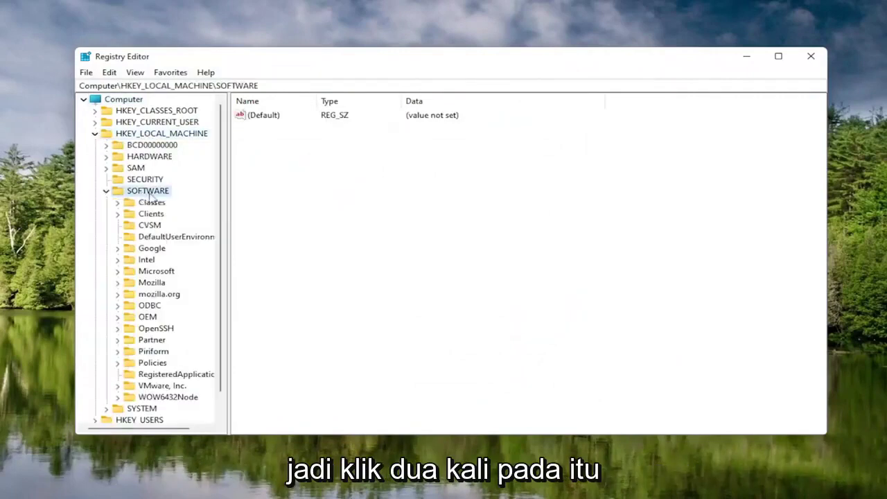
pyautogui.doubleClick(156, 271)
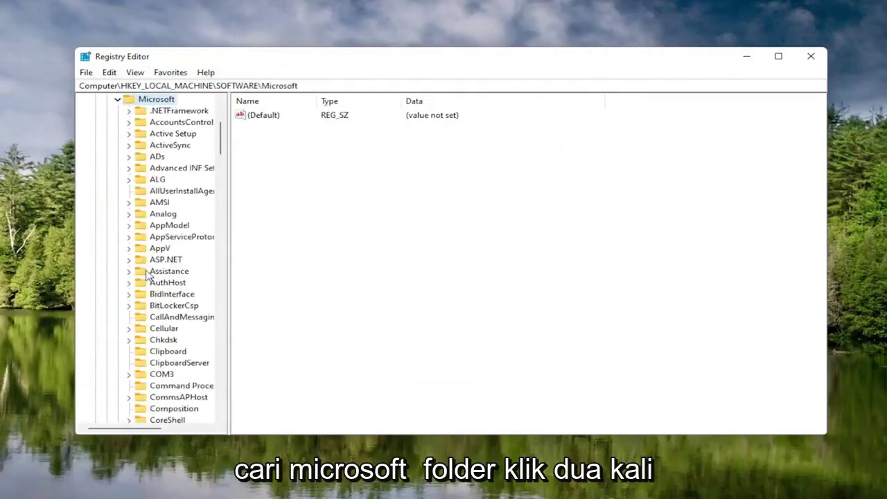
pyautogui.moveTo(228, 231); pyautogui.dragTo(287, 232)
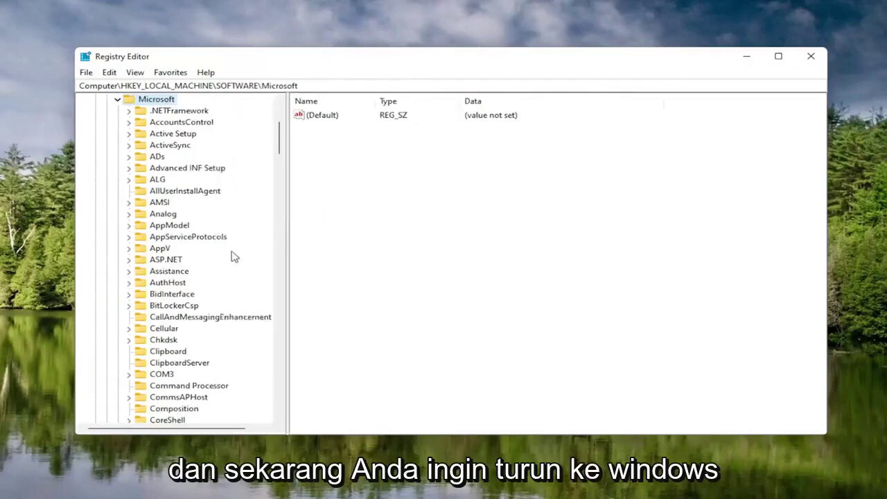
pyautogui.scroll(-18, 174, 316)
pyautogui.scroll(-20, 174, 317)
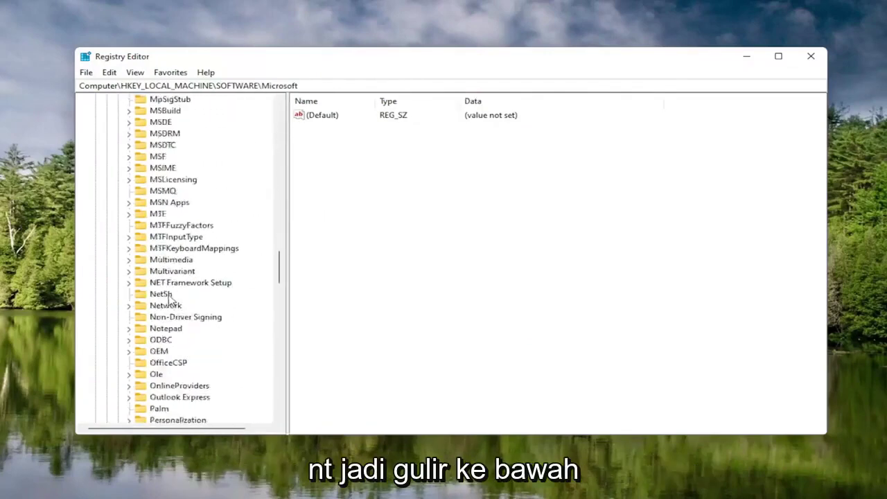
pyautogui.scroll(-7, 171, 298)
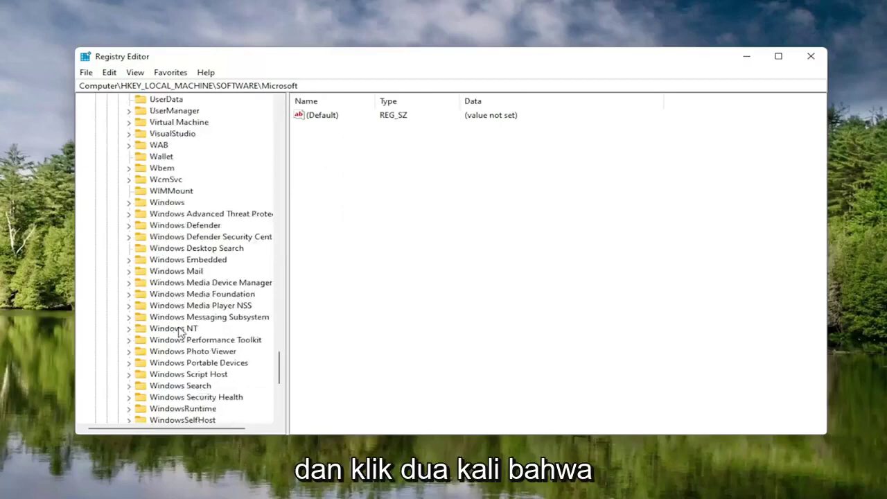
# Open Windows NT > CurrentVersion > Multimedia > SystemProfile and widen the Name column.
pyautogui.doubleClick(179, 329)
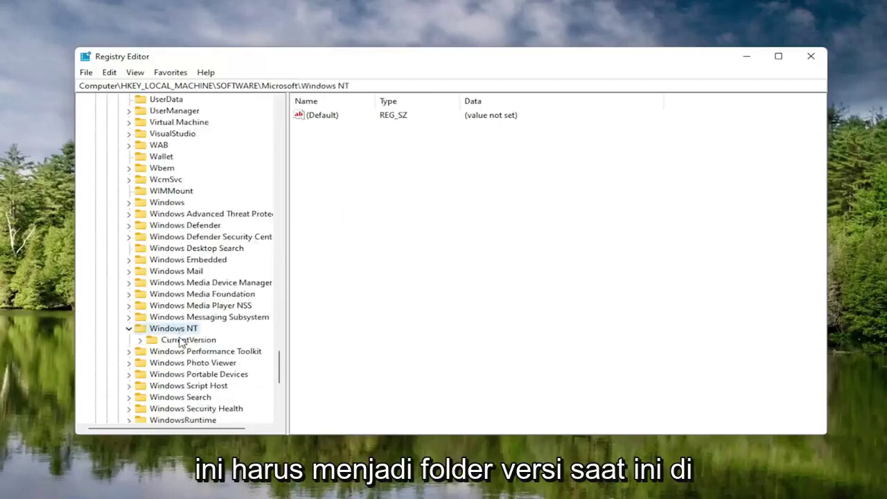
pyautogui.doubleClick(181, 340)
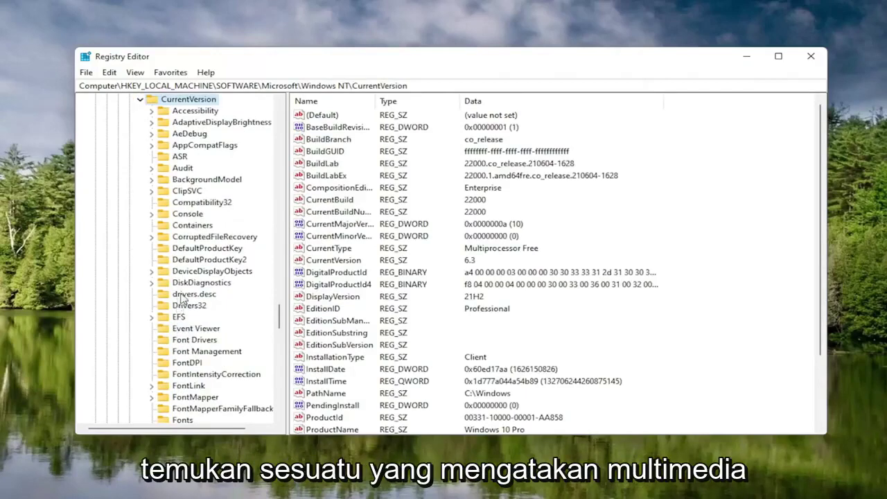
pyautogui.scroll(-7, 179, 296)
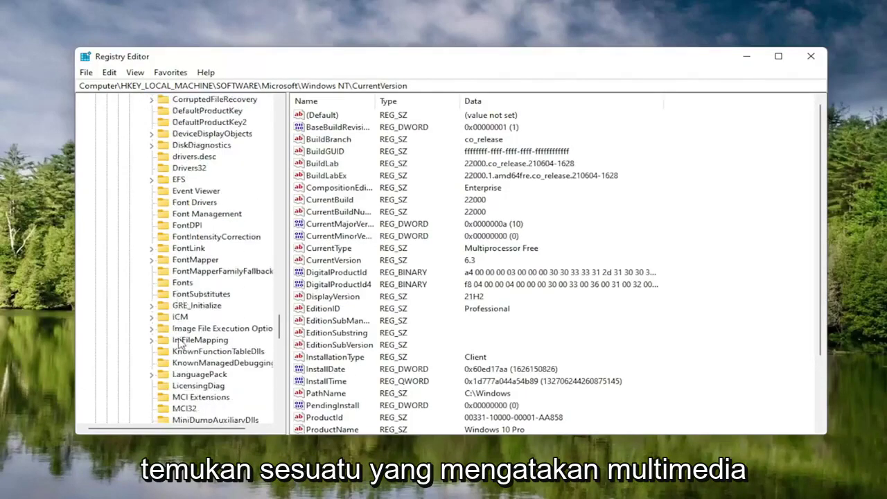
pyautogui.scroll(-1, 182, 350)
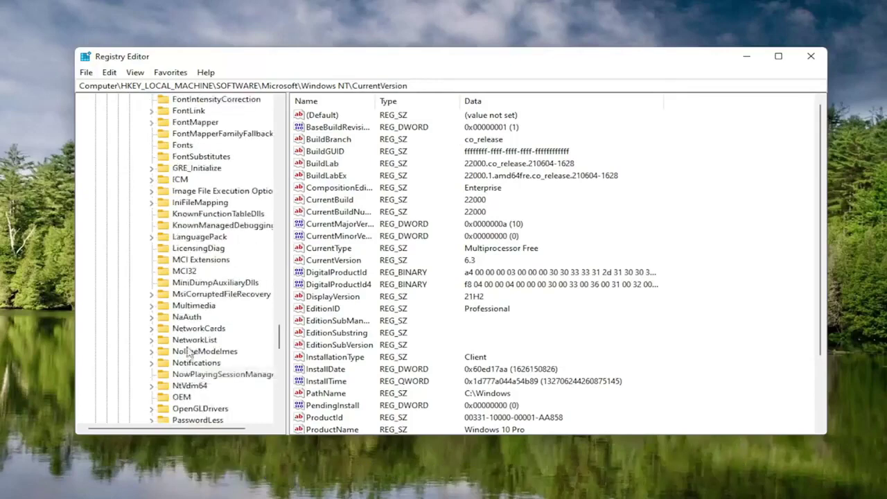
pyautogui.click(190, 307)
pyautogui.doubleClick(189, 308)
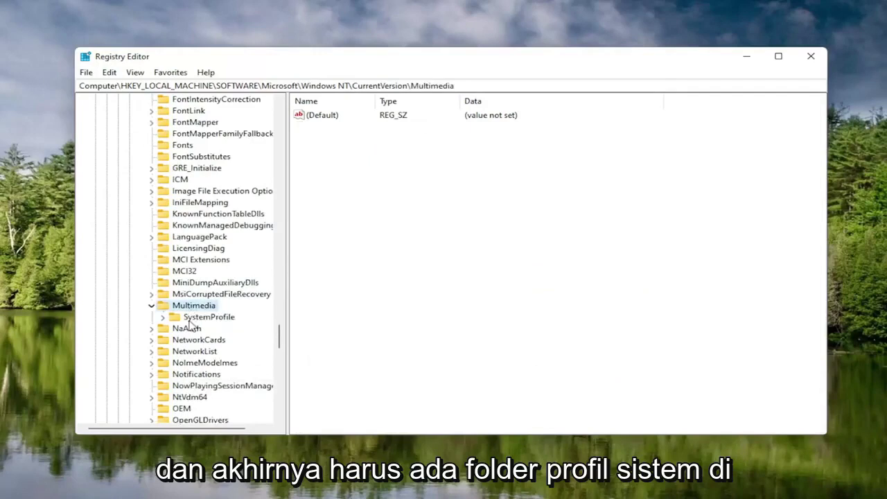
pyautogui.click(185, 320)
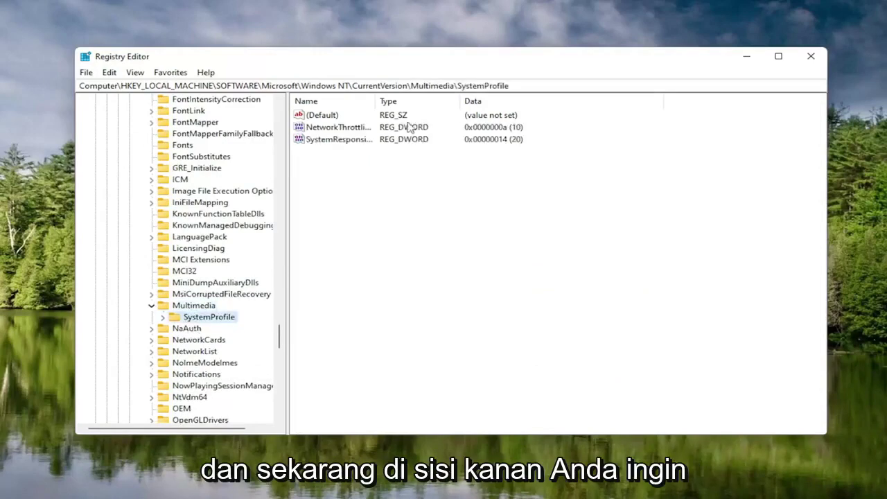
pyautogui.moveTo(377, 101); pyautogui.dragTo(459, 102)
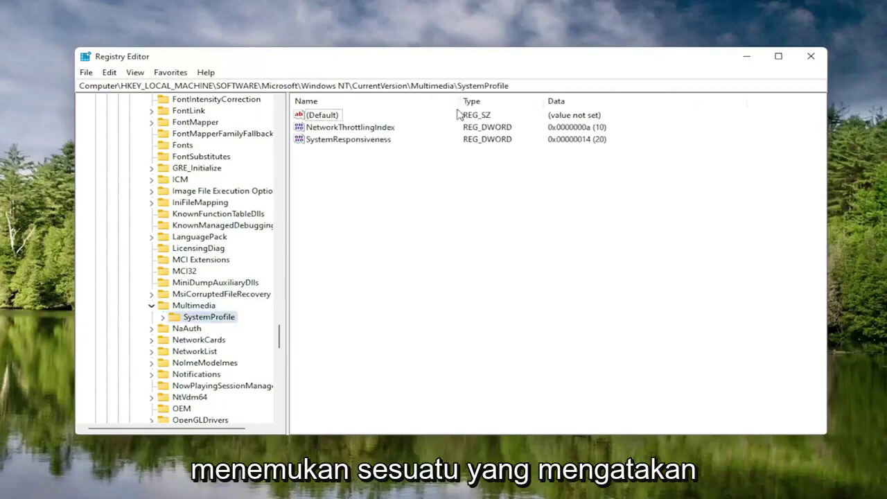
pyautogui.doubleClick(354, 127)
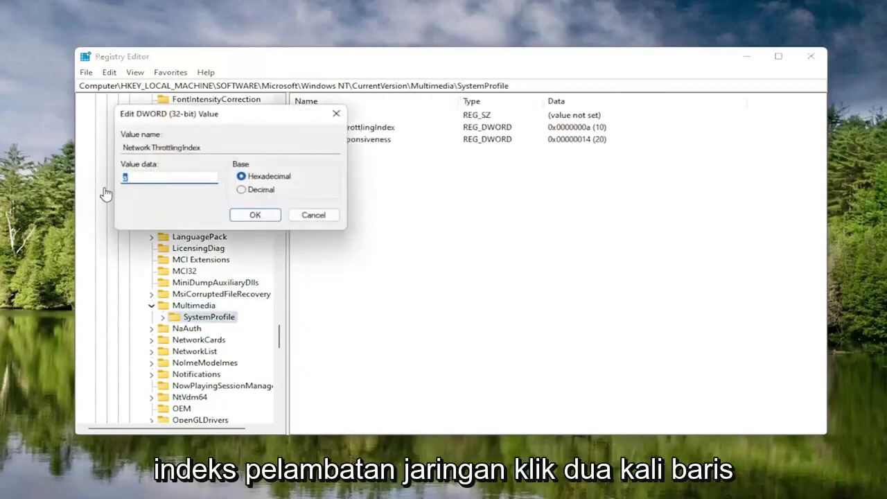
pyautogui.moveTo(189, 119); pyautogui.dragTo(452, 149)
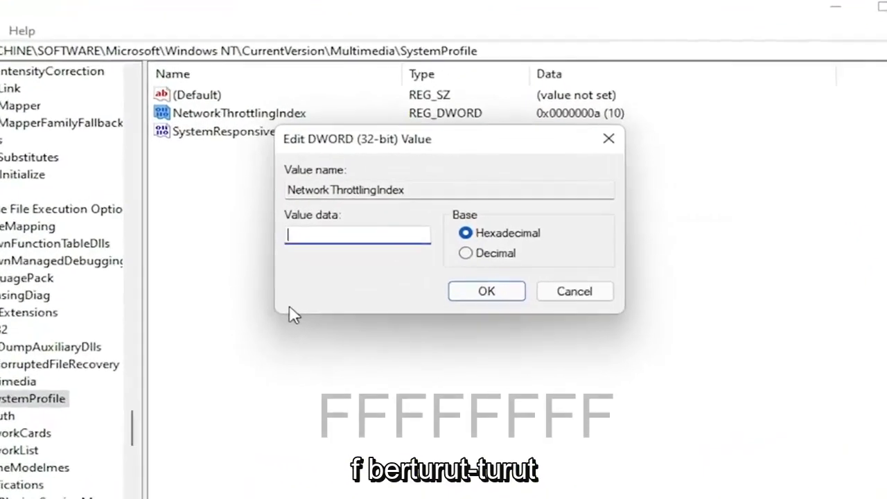
pyautogui.write('FF')
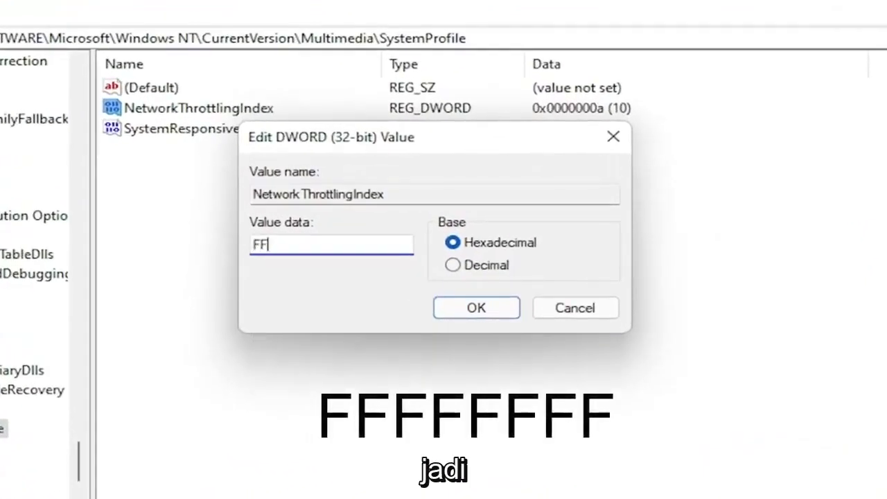
pyautogui.write('FFFFF')
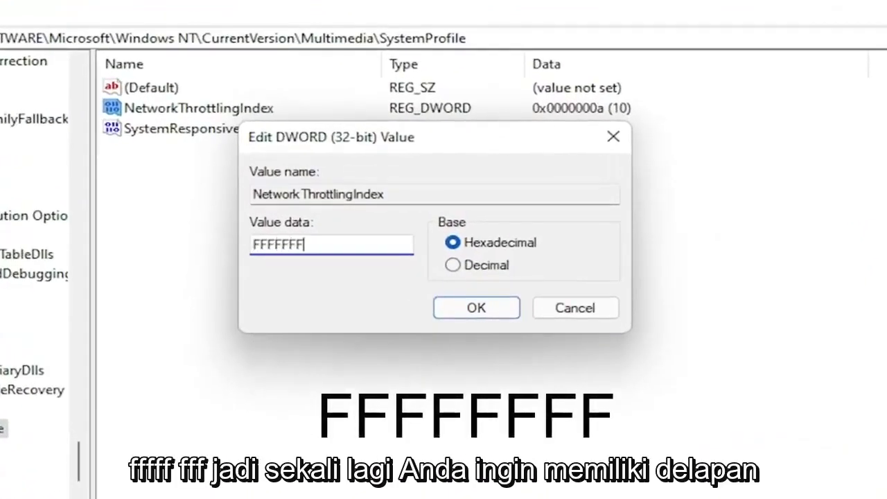
pyautogui.write('F')
pyautogui.hotkey('shift', 'Left')
pyautogui.hotkey('shift', 'Left')
pyautogui.hotkey('shift', 'Left')
pyautogui.hotkey('shift', 'Left')
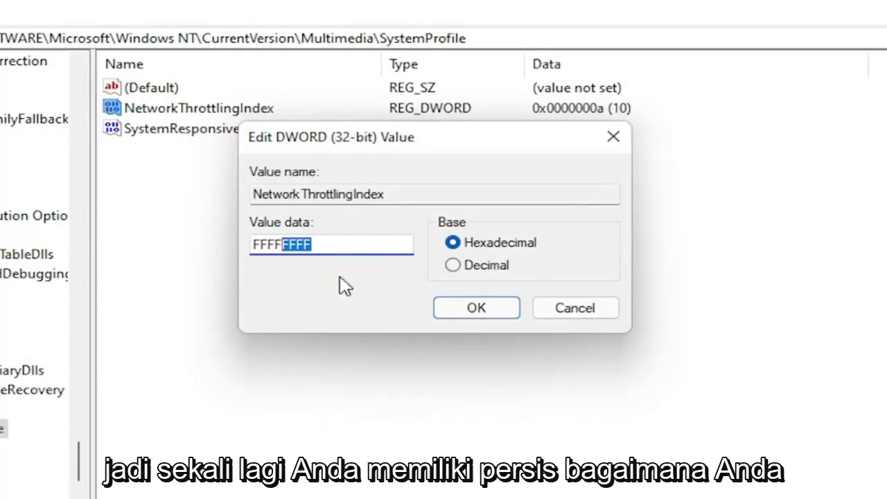
pyautogui.write('FFFF')
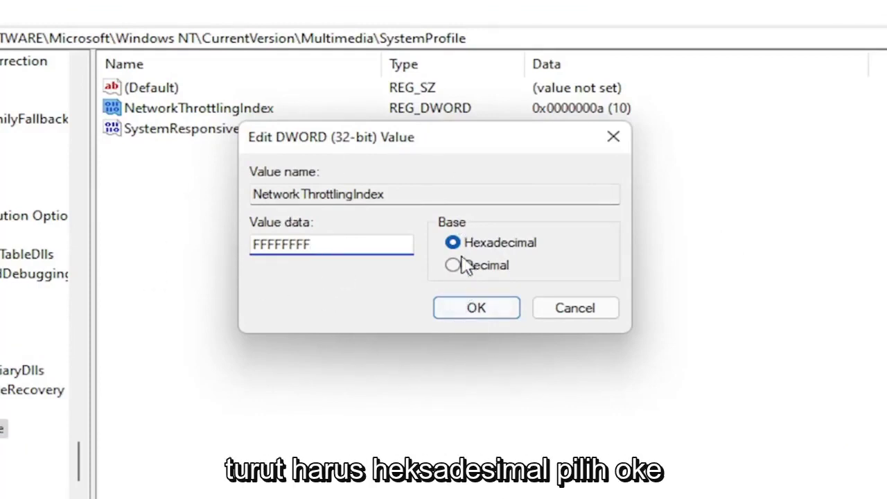
pyautogui.click(475, 307)
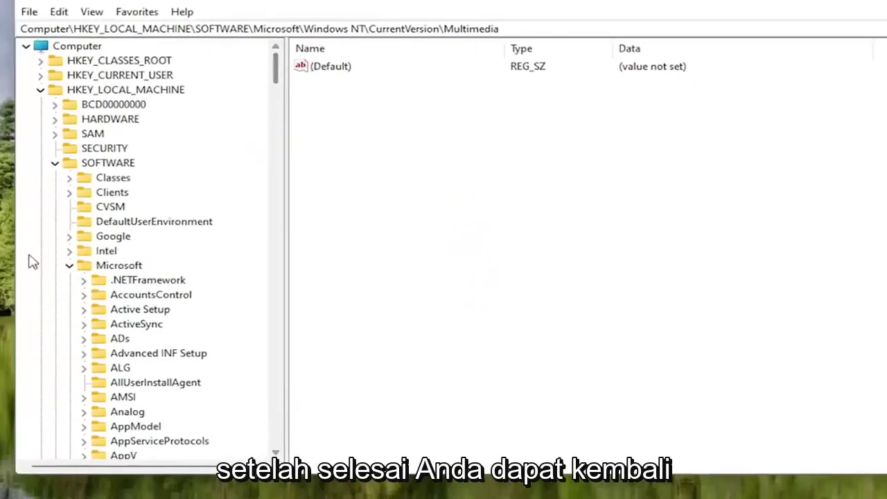
# Fold up the Microsoft branch, then expand HKEY_LOCAL_MACHINE > SYSTEM > CurrentControlSet > Services.
pyautogui.click(70, 265)
pyautogui.click(55, 163)
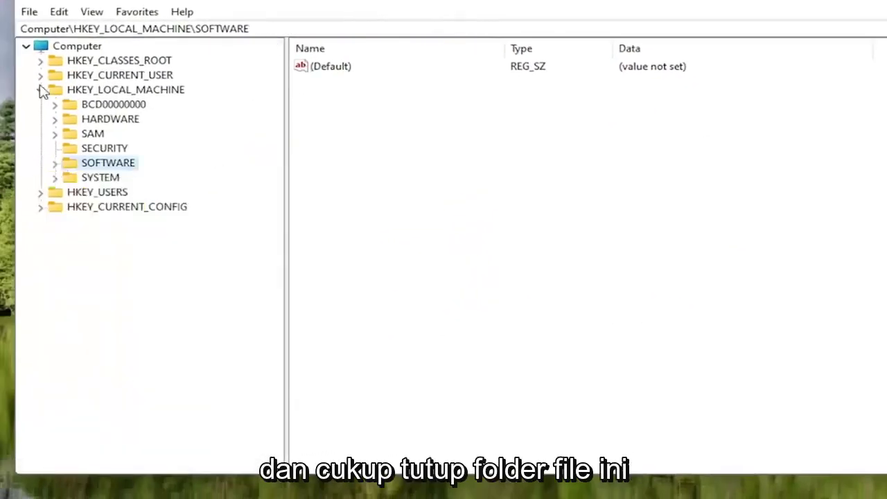
pyautogui.click(40, 89)
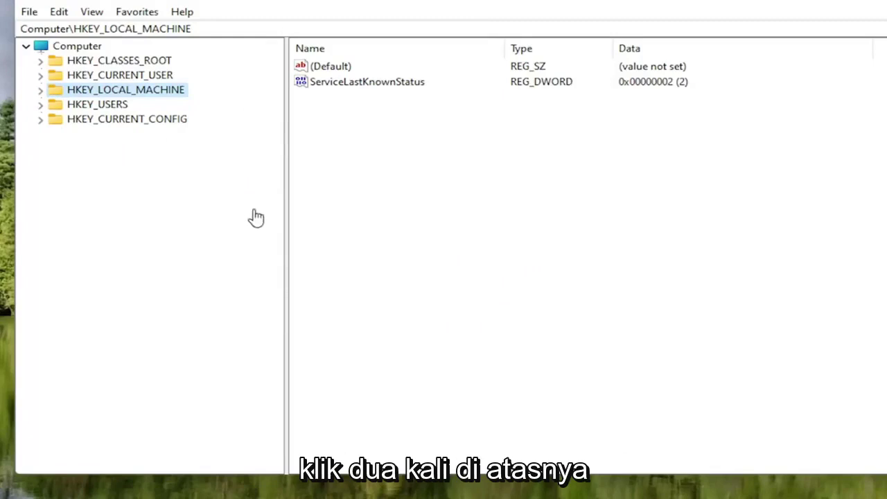
pyautogui.doubleClick(154, 91)
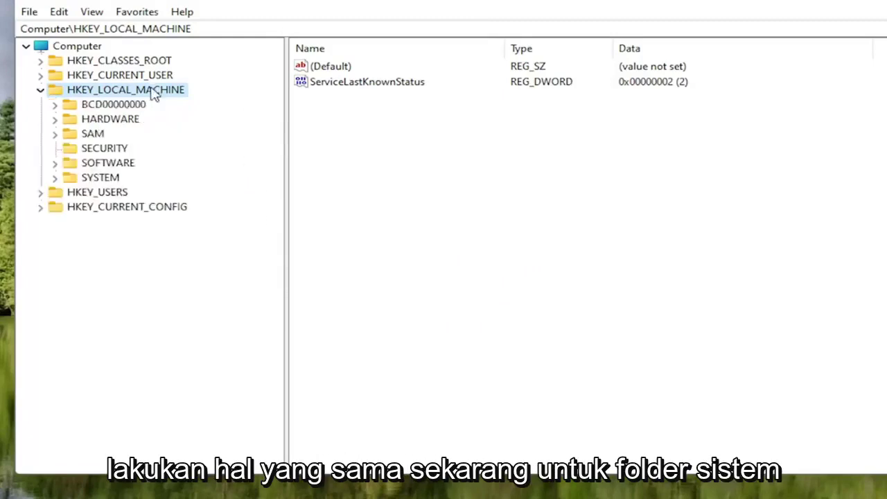
pyautogui.doubleClick(104, 178)
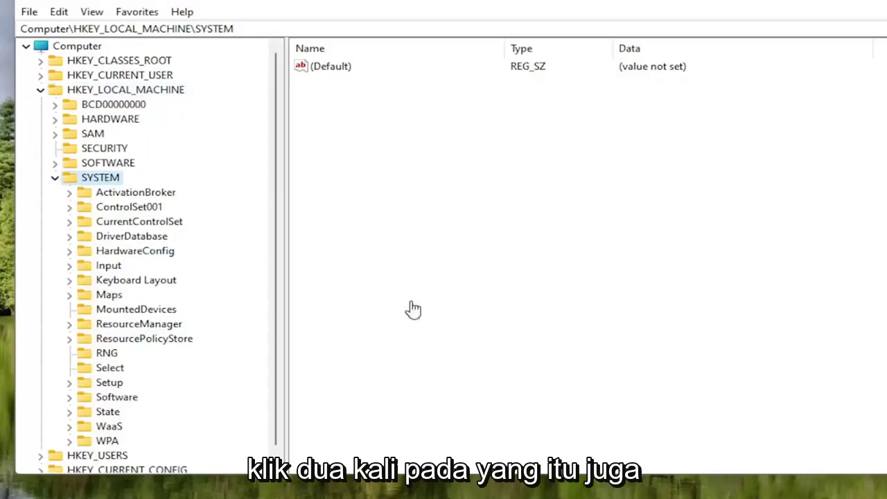
pyautogui.doubleClick(147, 223)
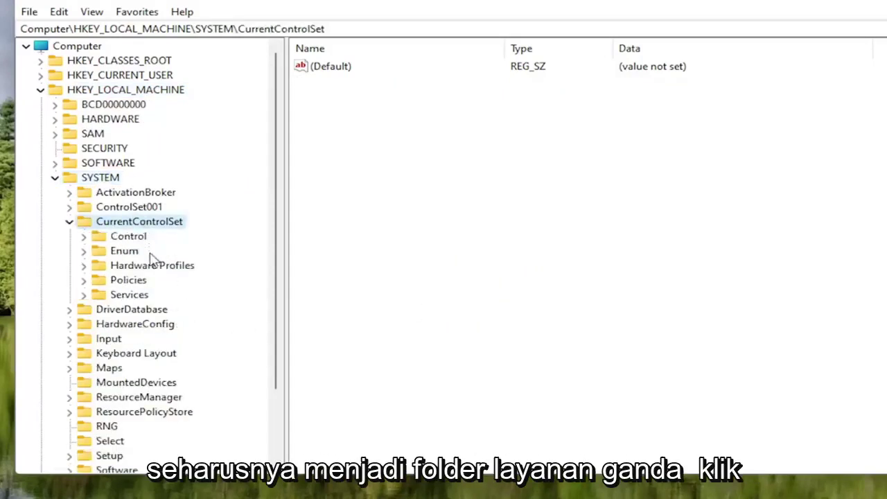
pyautogui.doubleClick(119, 295)
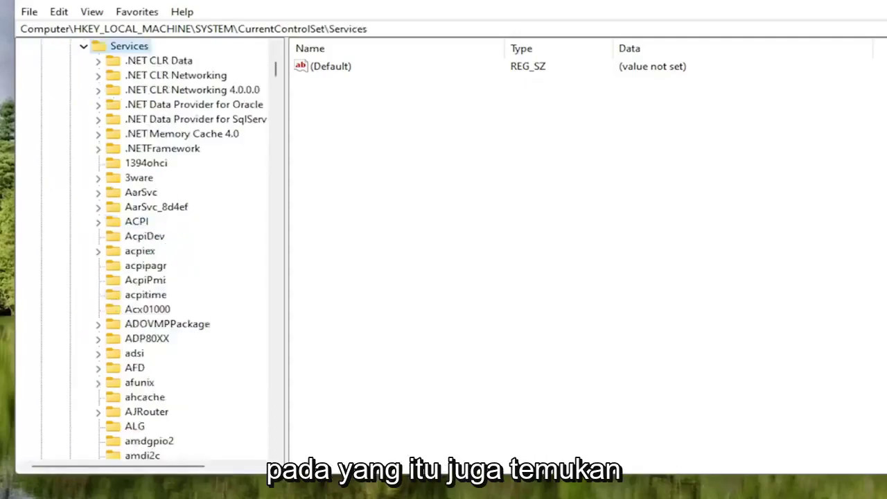
pyautogui.scroll(-8, 146, 269)
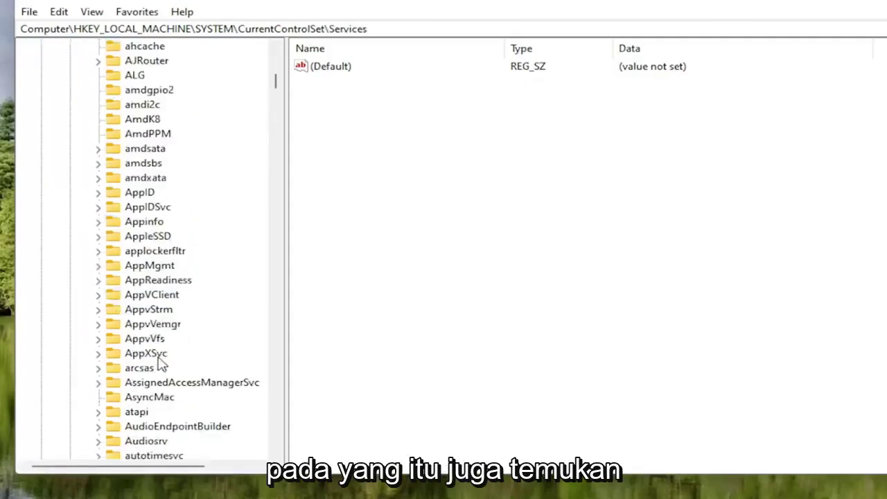
pyautogui.scroll(-12, 159, 366)
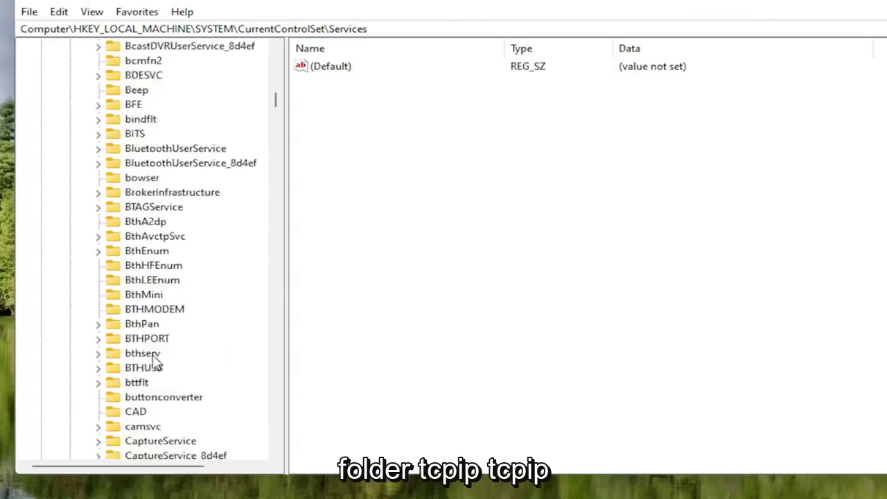
pyautogui.scroll(-17, 154, 360)
# Jump to Tcpip by typing 'tc', then expand Tcpip > Parameters > Interfaces.
pyautogui.click(152, 323)
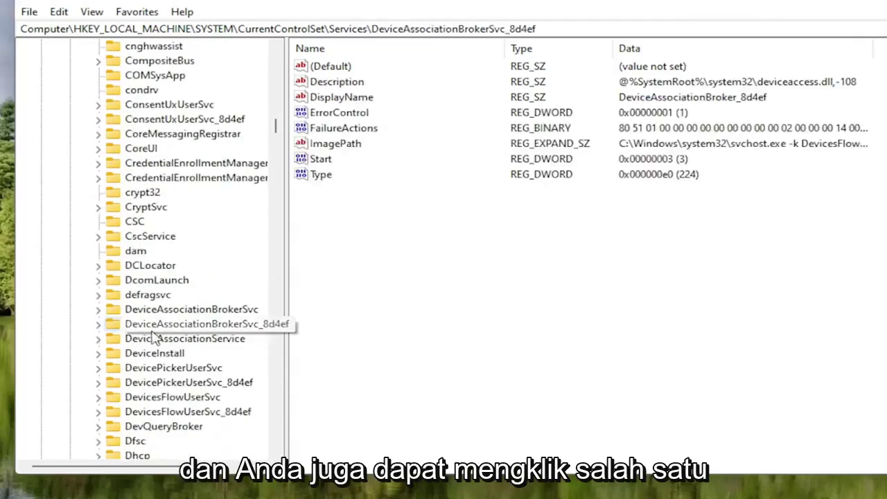
pyautogui.write('tc')
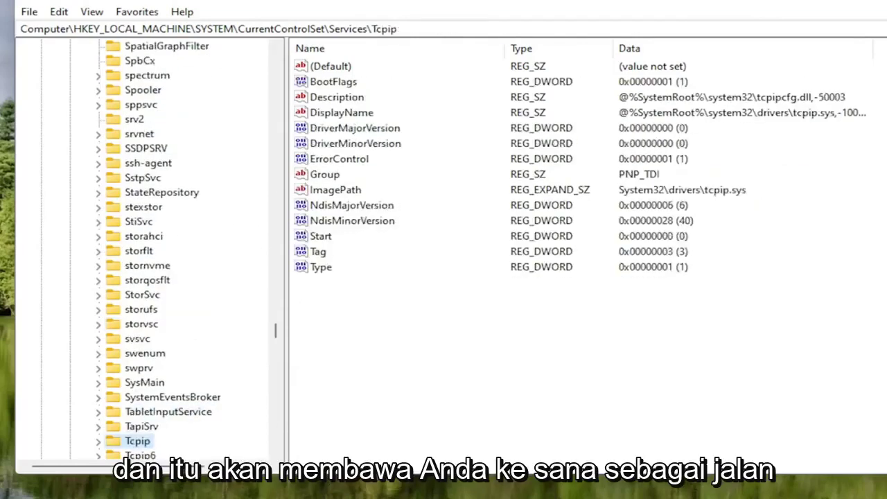
pyautogui.scroll(-2, 69, 341)
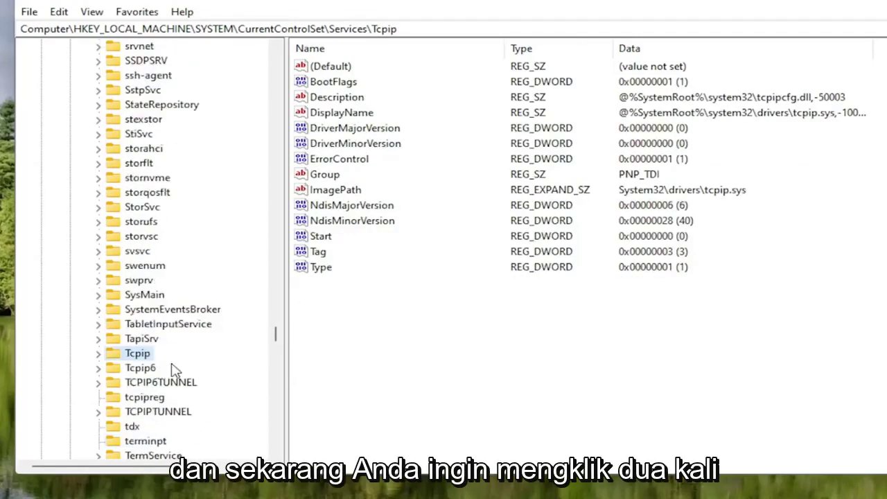
pyautogui.scroll(-2, 181, 353)
pyautogui.doubleClick(128, 269)
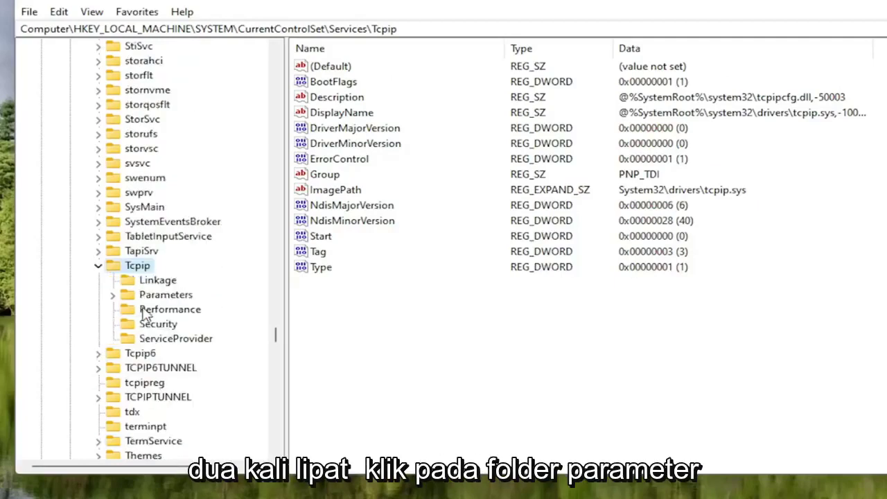
pyautogui.doubleClick(159, 295)
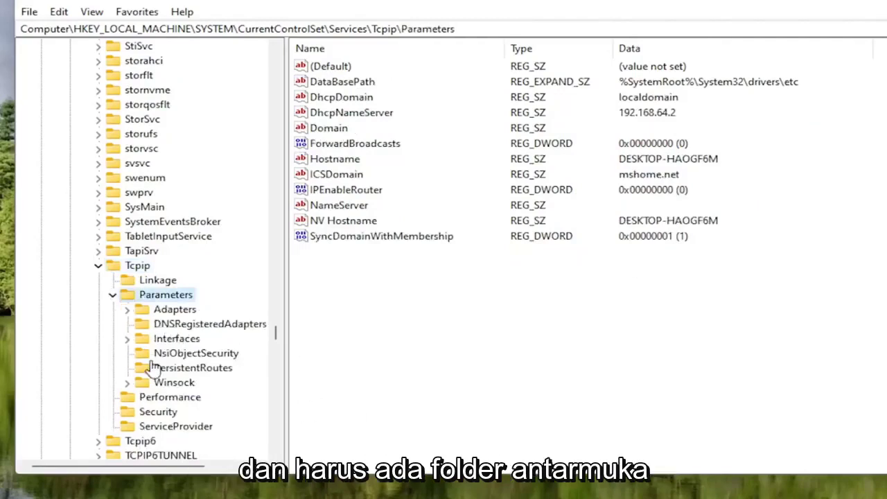
pyautogui.click(155, 339)
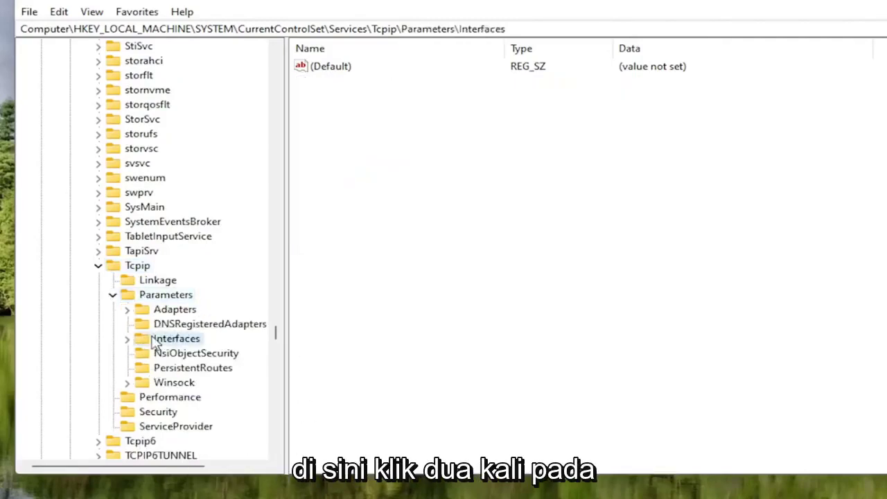
pyautogui.doubleClick(154, 340)
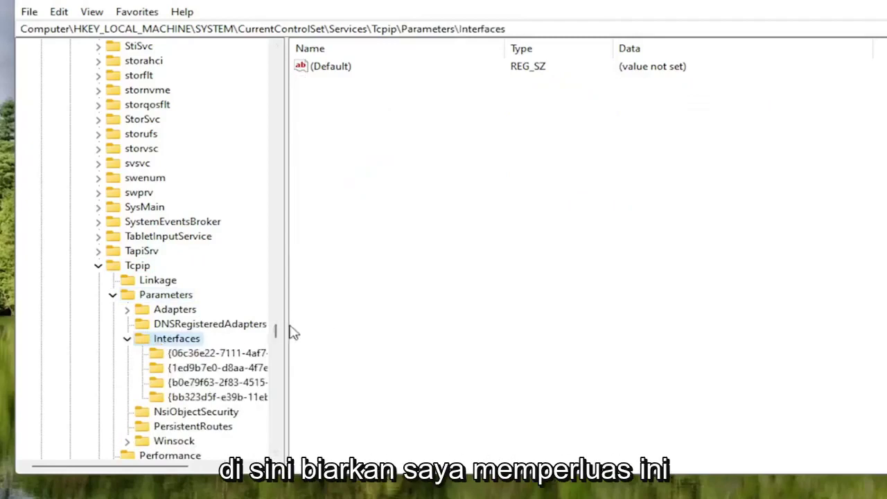
# Widen the key tree and compare the four interface GUID keys, settling on the one holding DHCP values.
pyautogui.moveTo(286, 324); pyautogui.dragTo(337, 326)
pyautogui.click(234, 353)
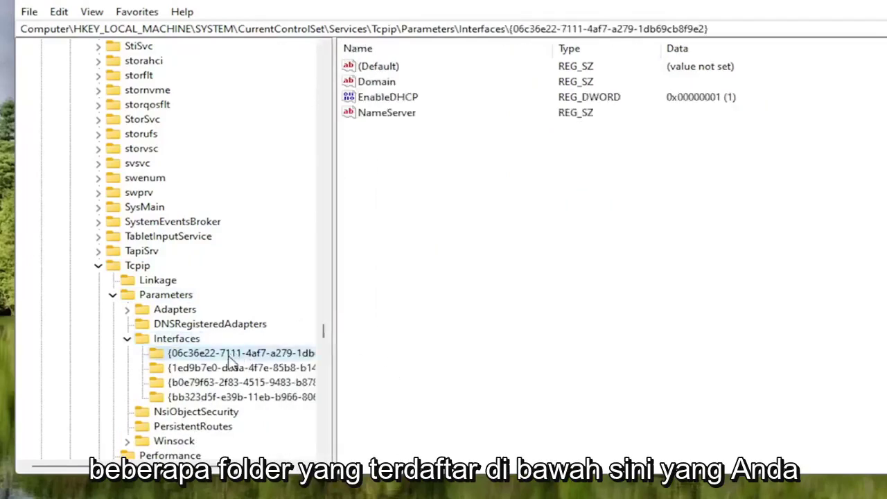
pyautogui.click(233, 367)
pyautogui.click(230, 382)
pyautogui.click(218, 397)
pyautogui.click(212, 382)
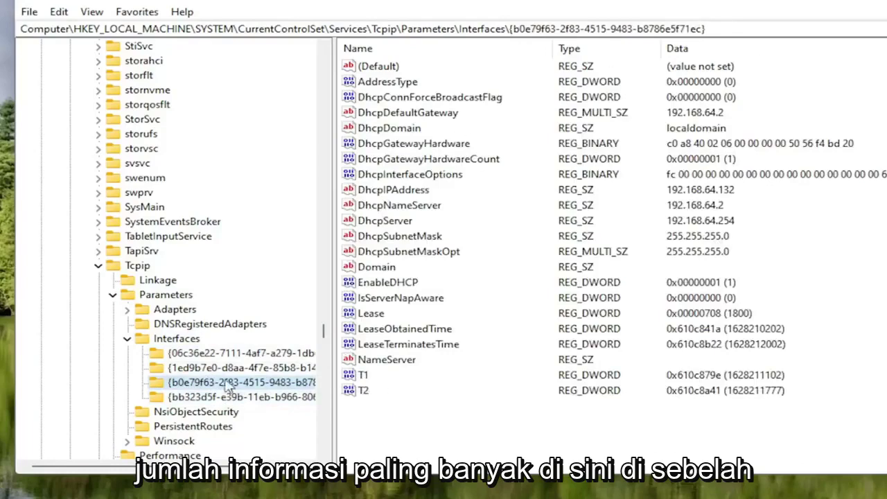
pyautogui.click(218, 397)
pyautogui.click(208, 367)
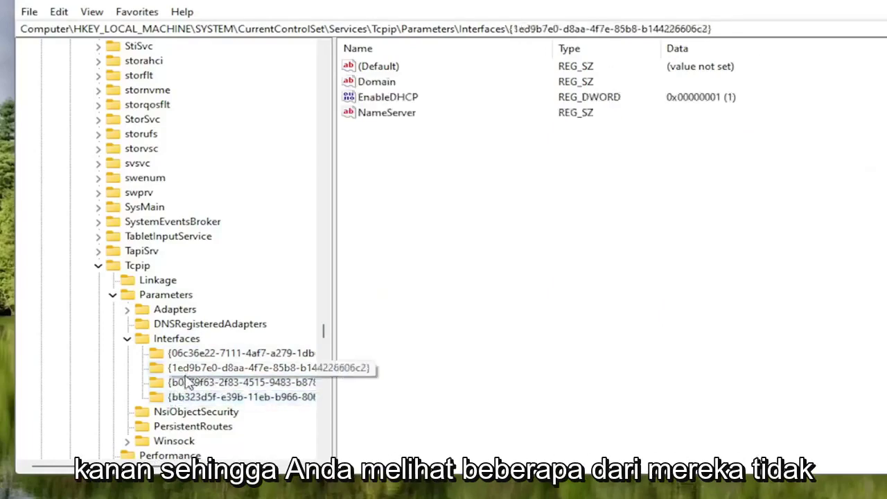
pyautogui.click(208, 382)
pyautogui.click(208, 353)
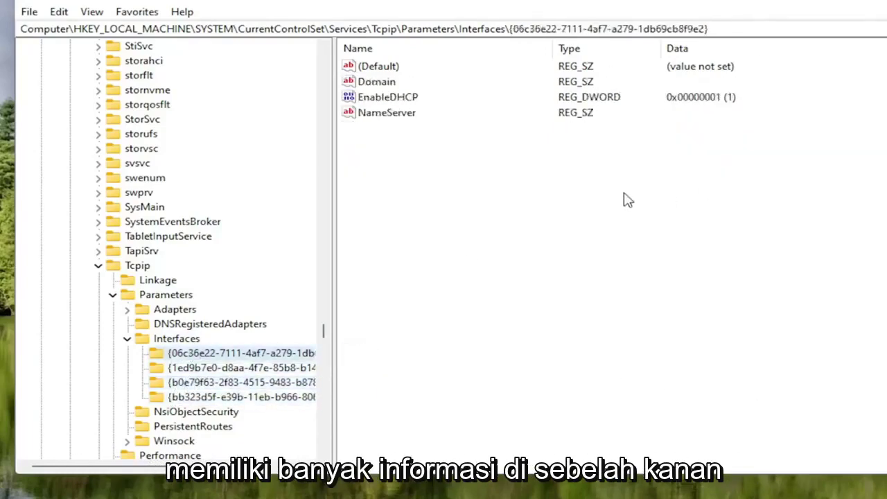
pyautogui.click(208, 382)
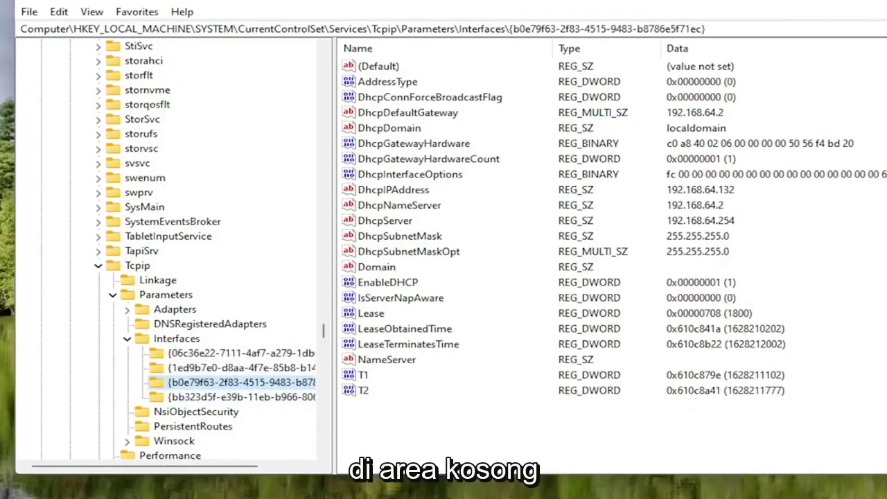
# Create a DWORD (32-bit) value named TCPackFrequency in the selected interface key.
pyautogui.rightClick(387, 420)
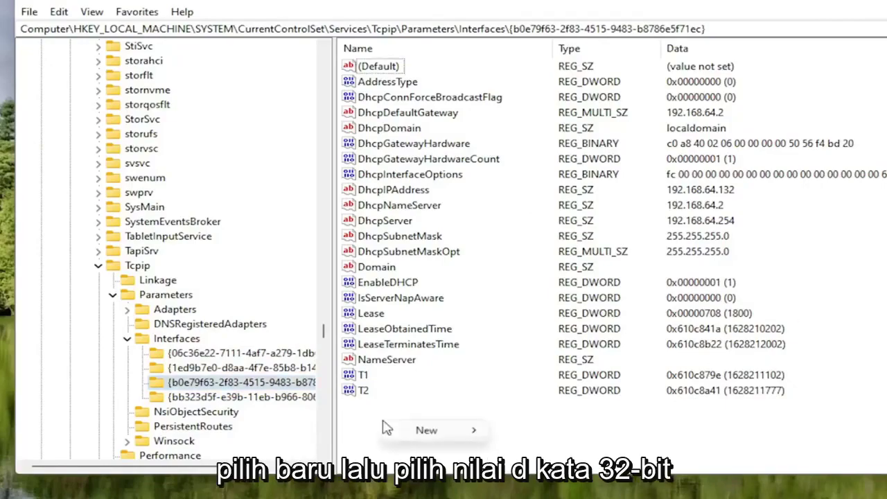
pyautogui.moveTo(433, 430)
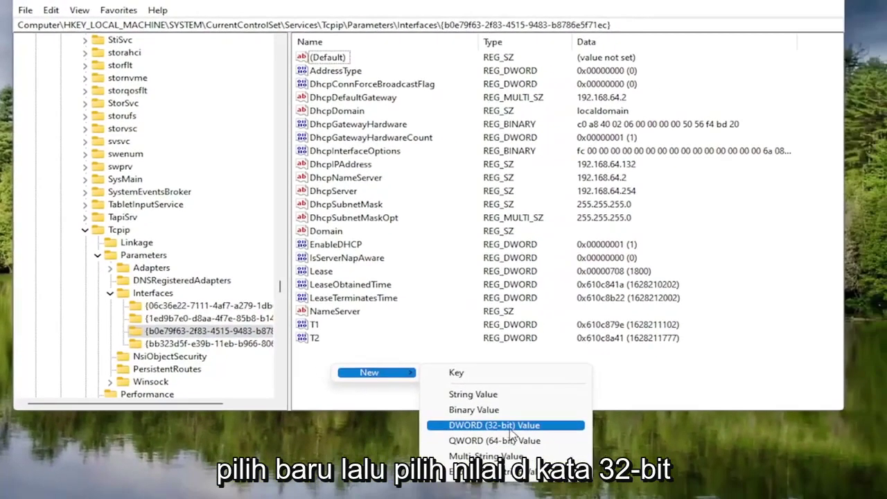
pyautogui.click(510, 426)
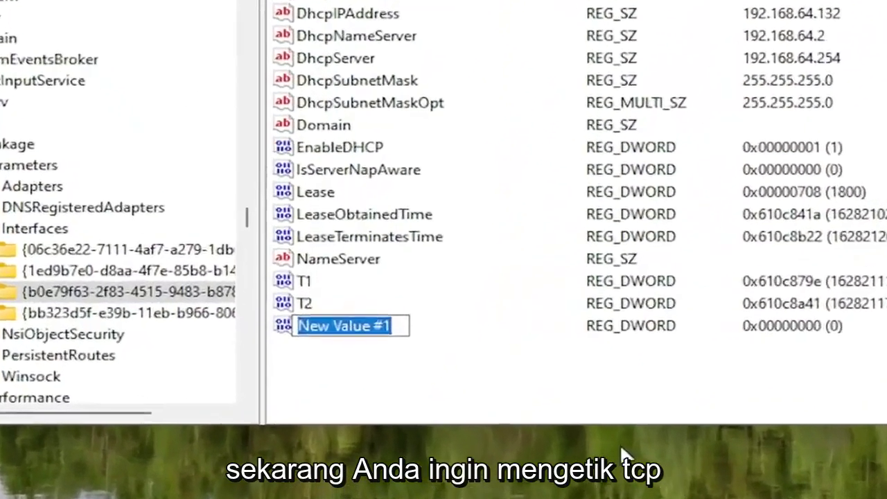
pyautogui.write('TCP')
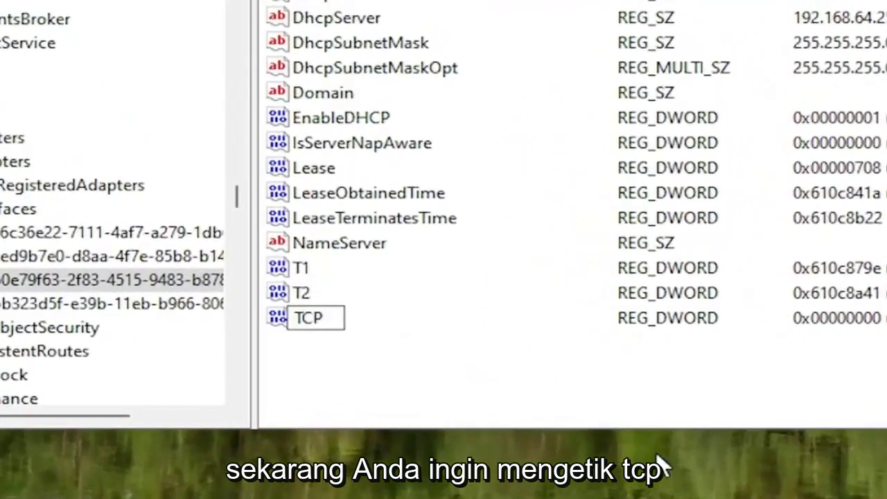
pyautogui.write('ack')
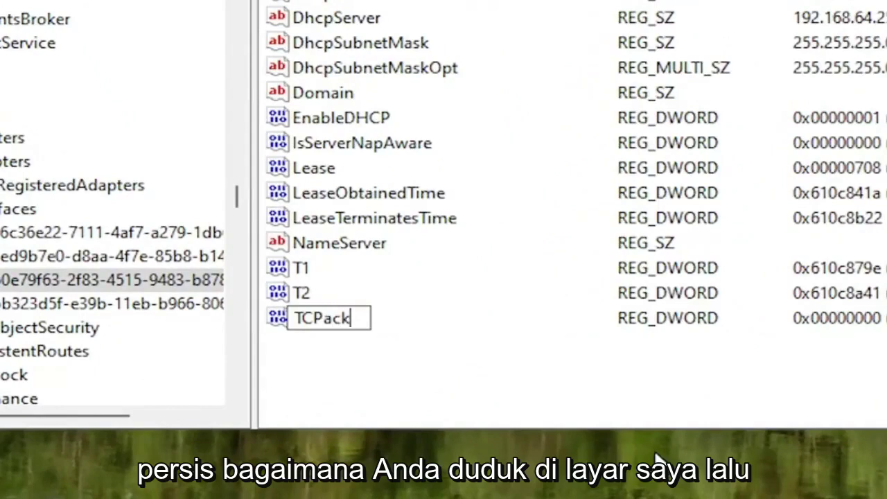
pyautogui.write('Freq')
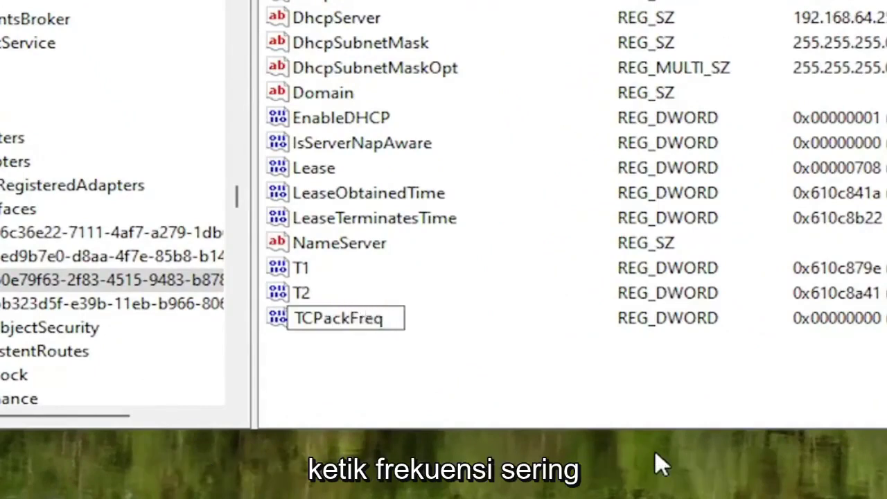
pyautogui.write('uebnc')
pyautogui.press('BackSpace')
pyautogui.press('BackSpace')
pyautogui.press('BackSpace')
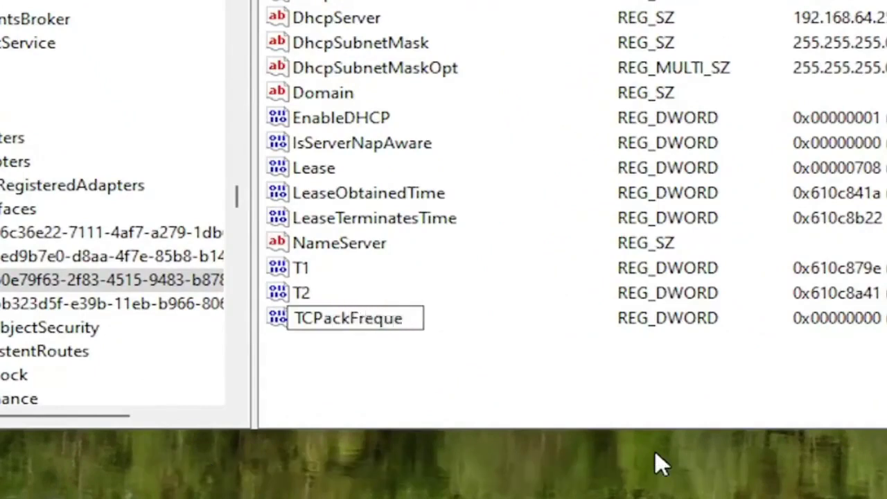
pyautogui.write('ncy')
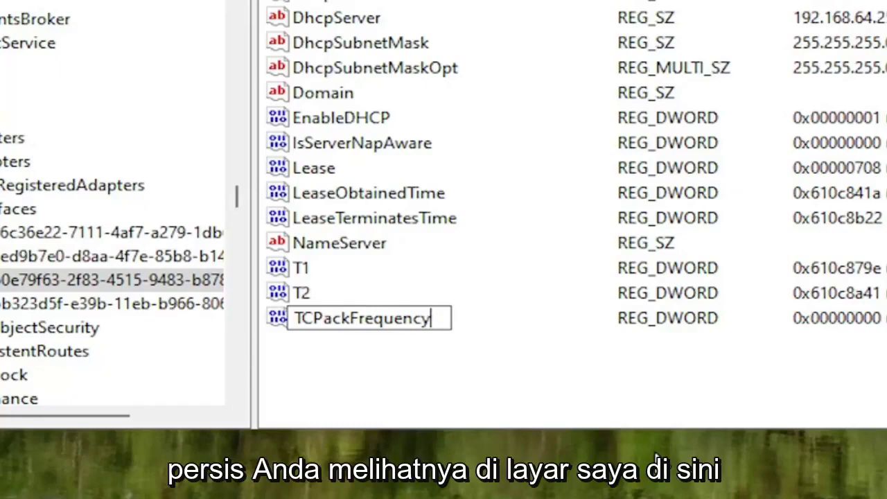
pyautogui.press('Return')
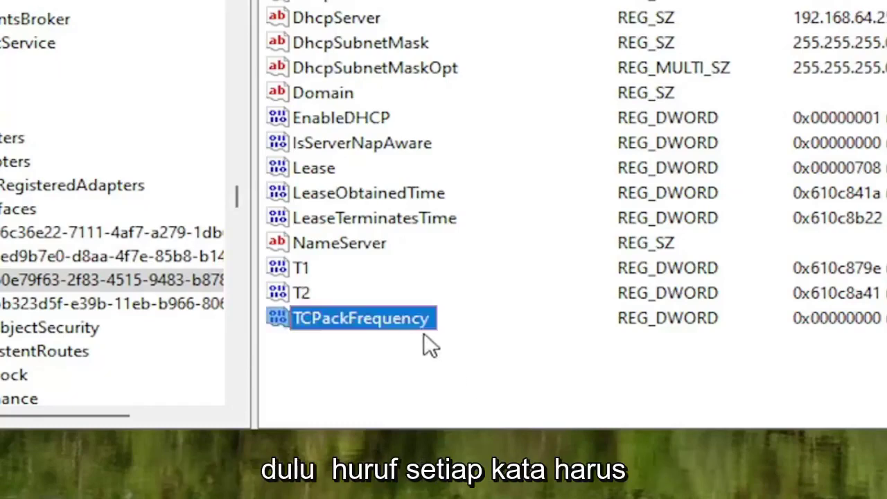
pyautogui.click(374, 362)
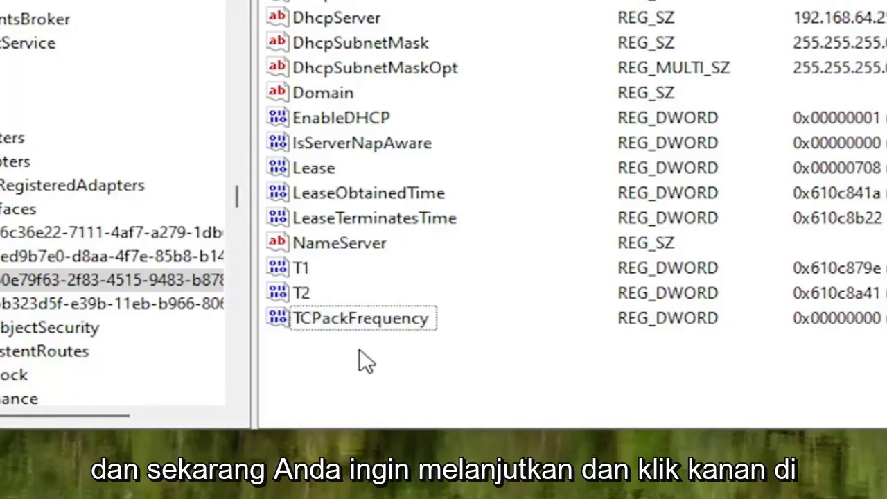
# Add another DWORD (32-bit) value named TCPNoDelay to the same interface key.
pyautogui.rightClick(365, 361)
pyautogui.moveTo(394, 367)
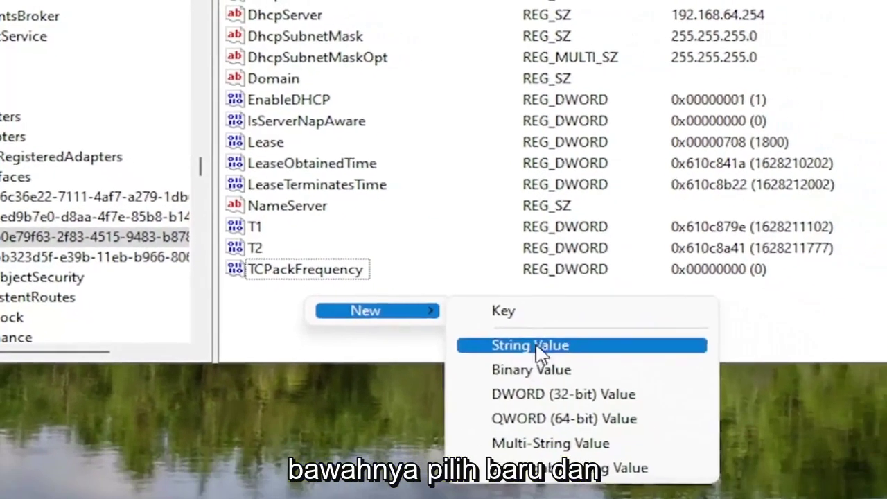
pyautogui.click(537, 392)
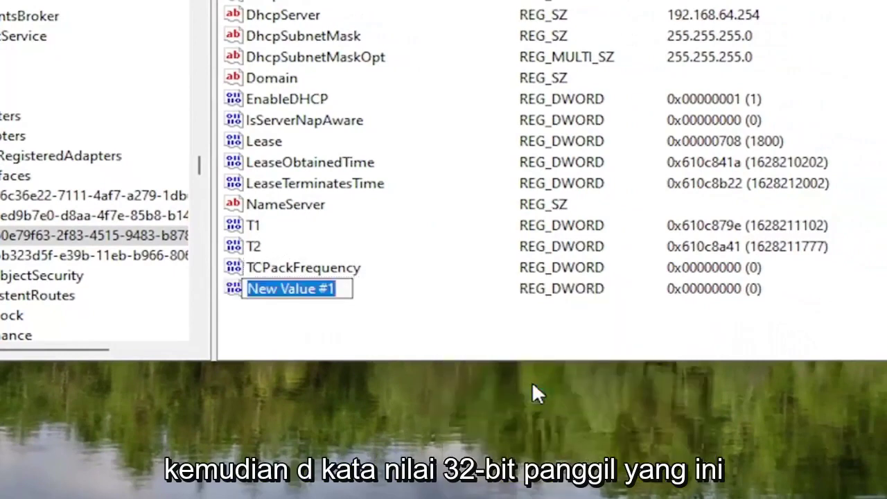
pyautogui.write('TCP')
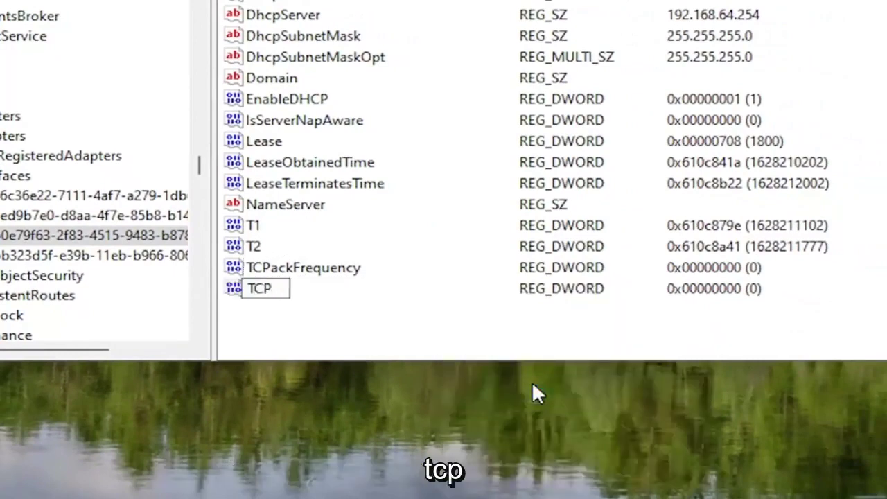
pyautogui.write('NoDelay')
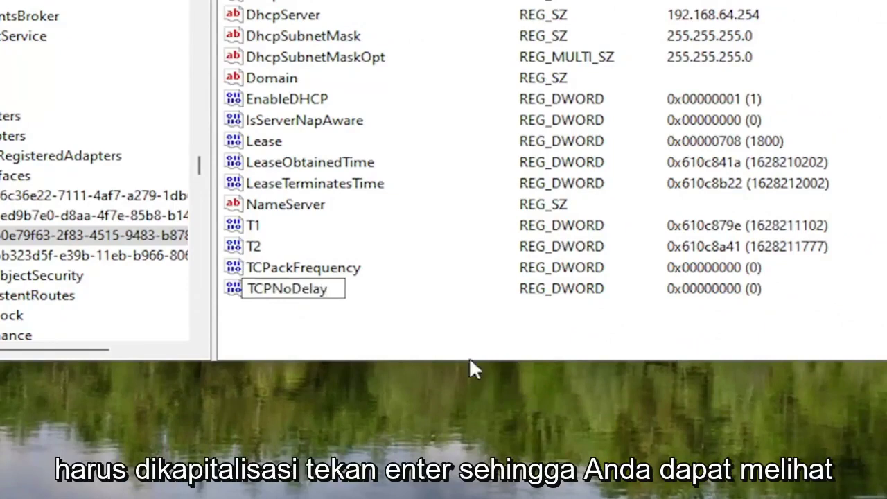
pyautogui.press('Return')
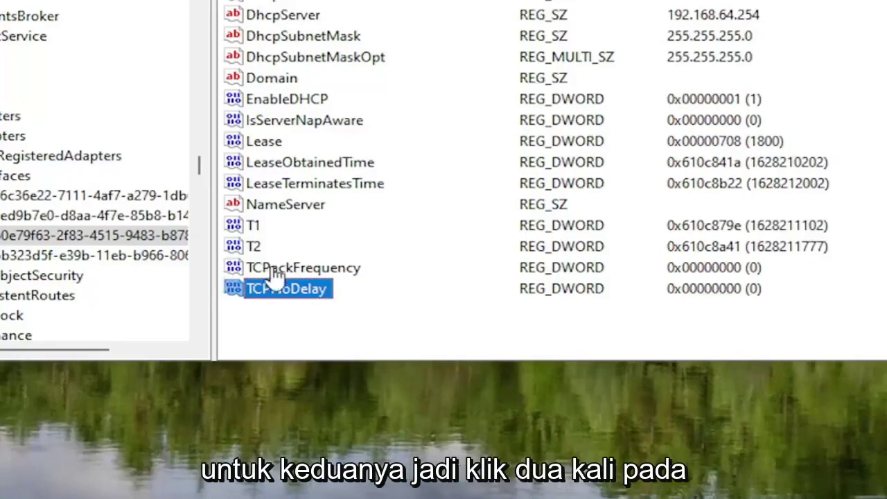
# Set TCPackFrequency's value data to 1.
pyautogui.doubleClick(321, 273)
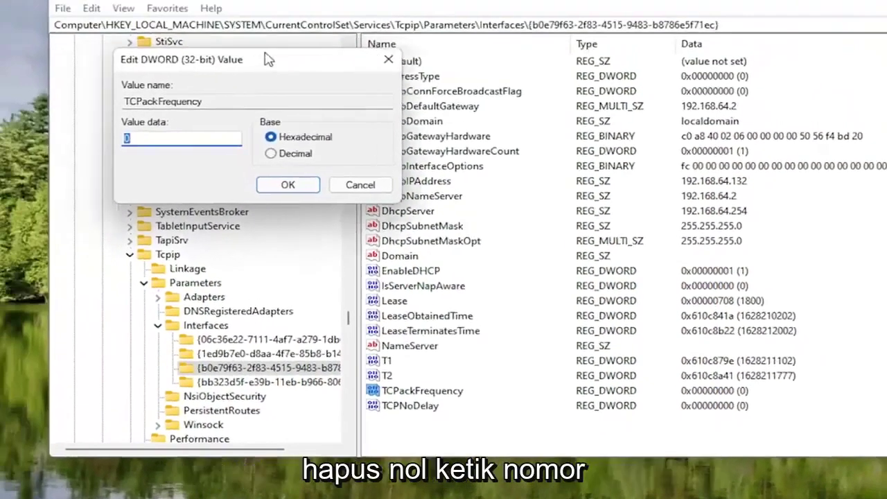
pyautogui.moveTo(215, 0); pyautogui.dragTo(680, 0)
pyautogui.press('BackSpace')
pyautogui.write('1')
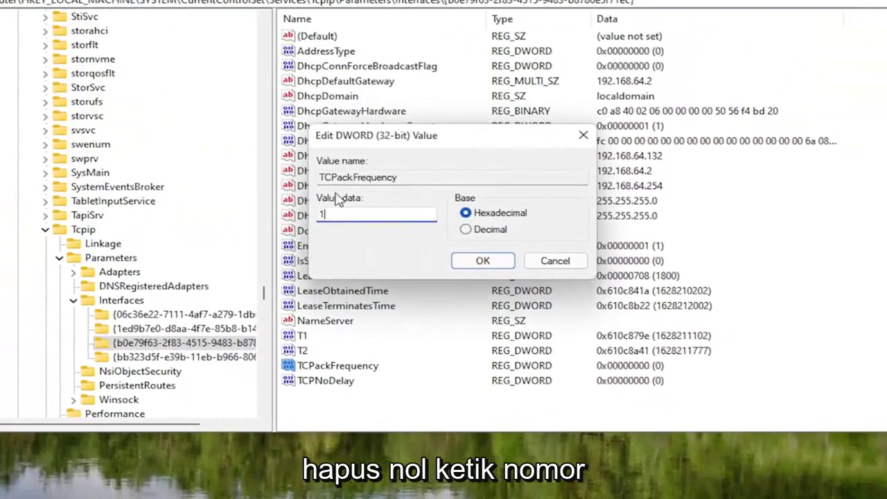
pyautogui.click(481, 261)
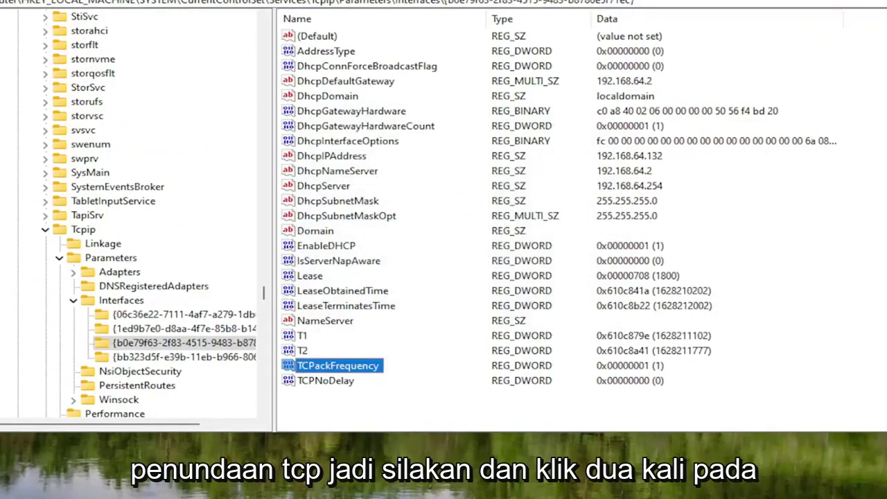
# Set TCPNoDelay's value data to 1, then collapse the Interfaces and Parameters branches.
pyautogui.doubleClick(327, 388)
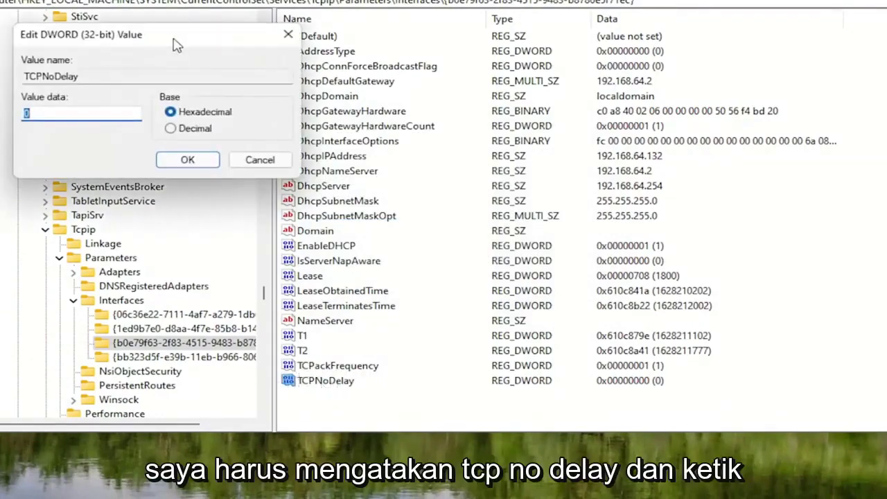
pyautogui.moveTo(173, 38); pyautogui.dragTo(412, 139)
pyautogui.write('1')
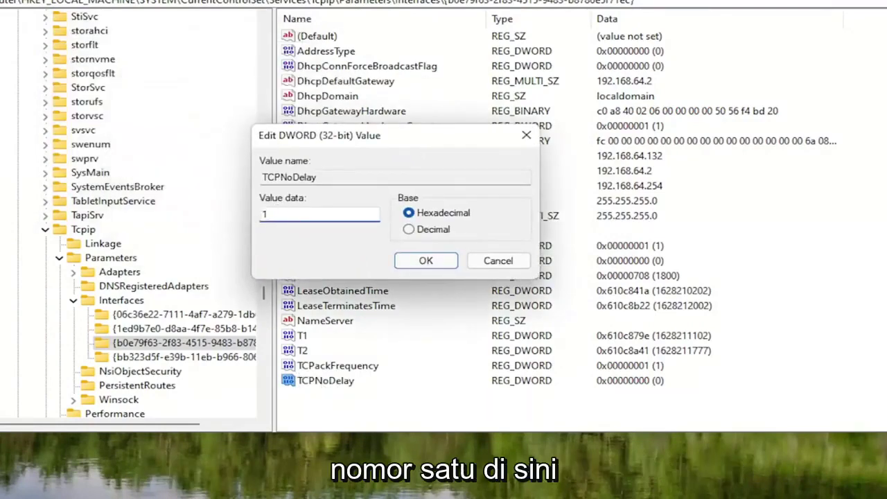
pyautogui.click(441, 264)
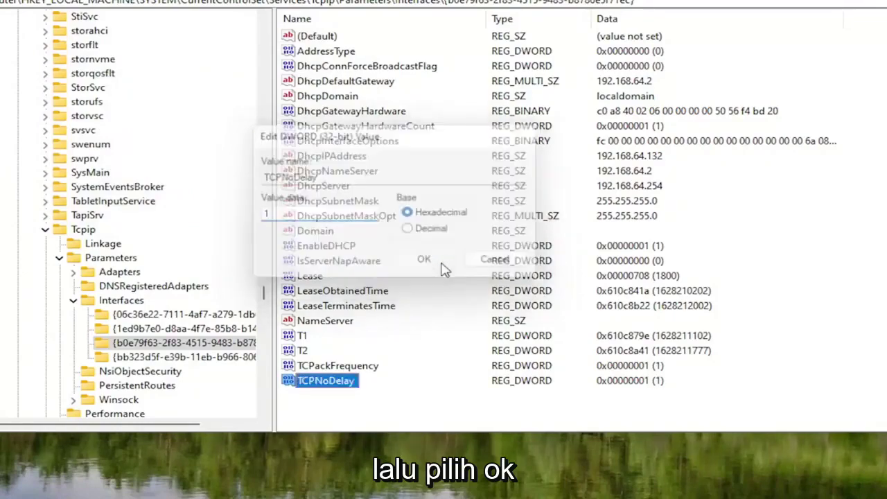
pyautogui.click(73, 299)
pyautogui.click(59, 257)
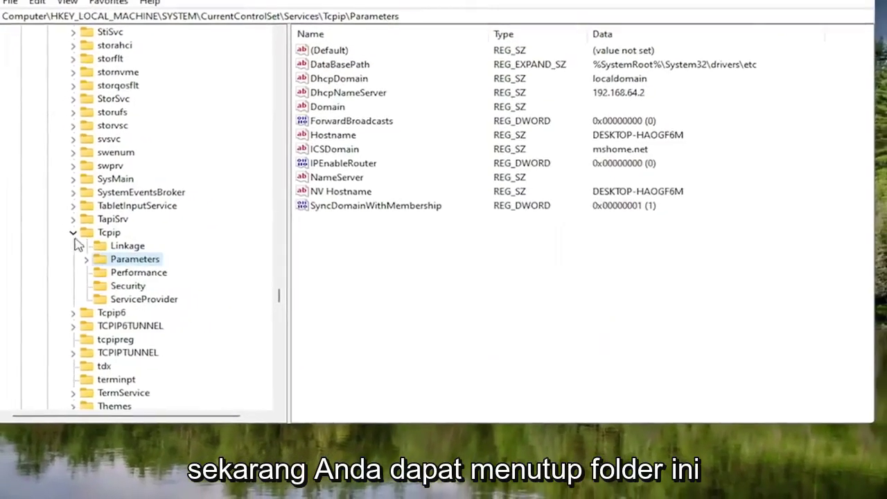
# Collapse Tcpip, Services, CurrentControlSet and SYSTEM, select HKEY_LOCAL_MACHINE, and expand SOFTWARE.
pyautogui.click(45, 229)
pyautogui.scroll(8, 90, 239)
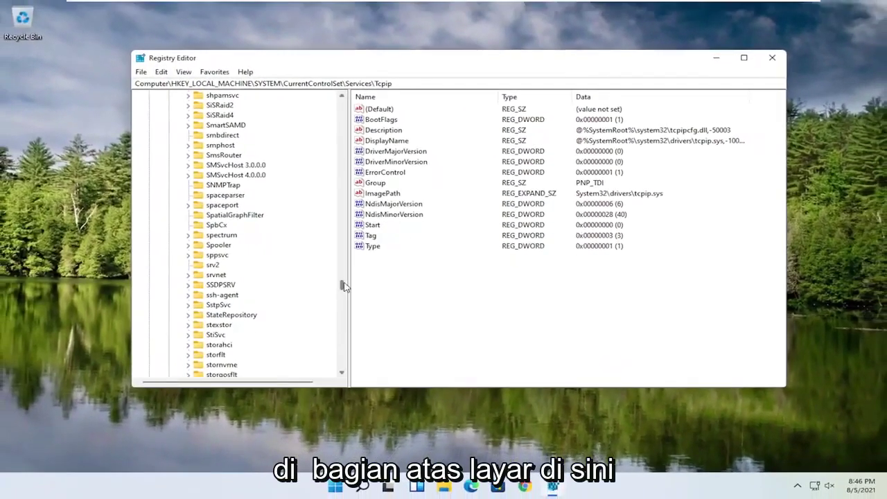
pyautogui.moveTo(322, 285); pyautogui.dragTo(343, 101)
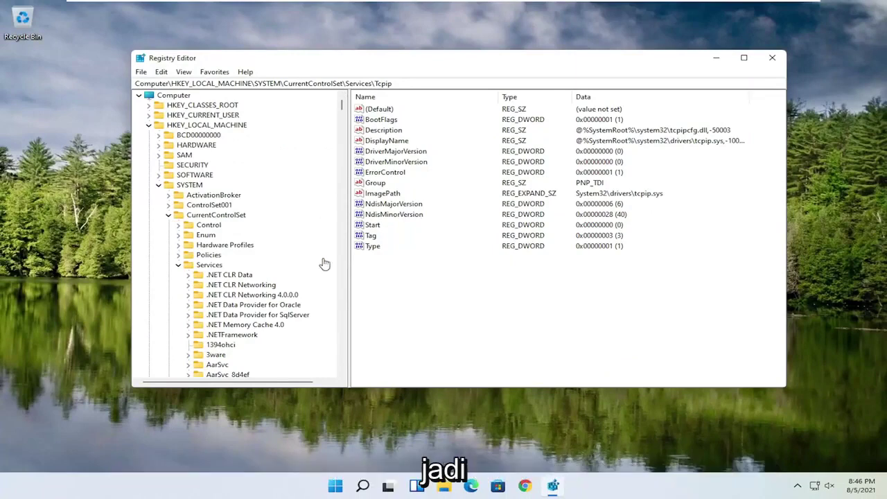
pyautogui.click(179, 265)
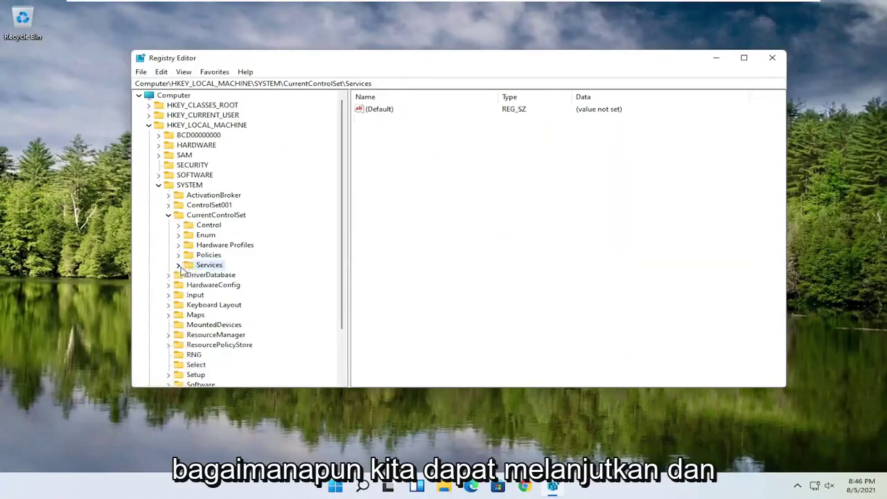
pyautogui.click(169, 215)
pyautogui.click(158, 185)
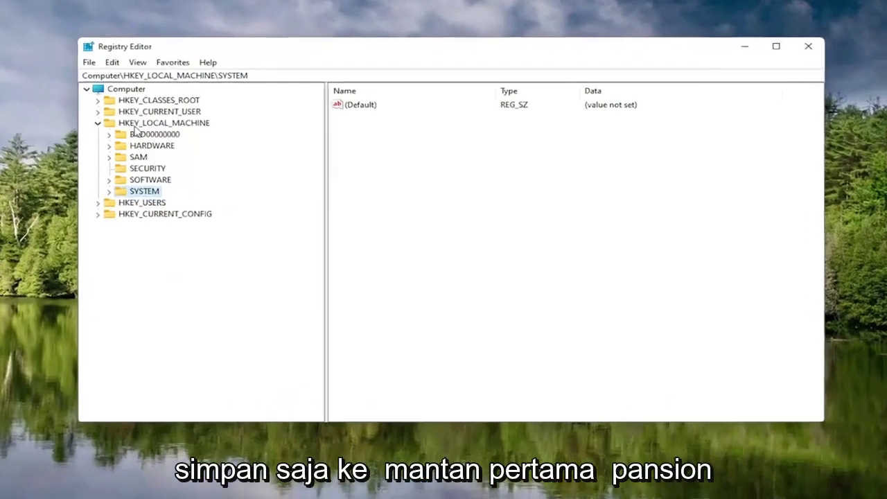
pyautogui.click(137, 126)
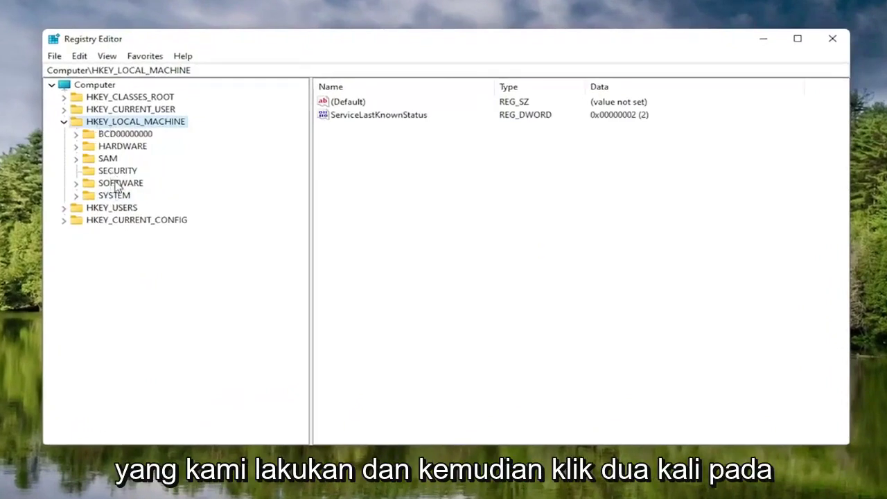
pyautogui.doubleClick(118, 183)
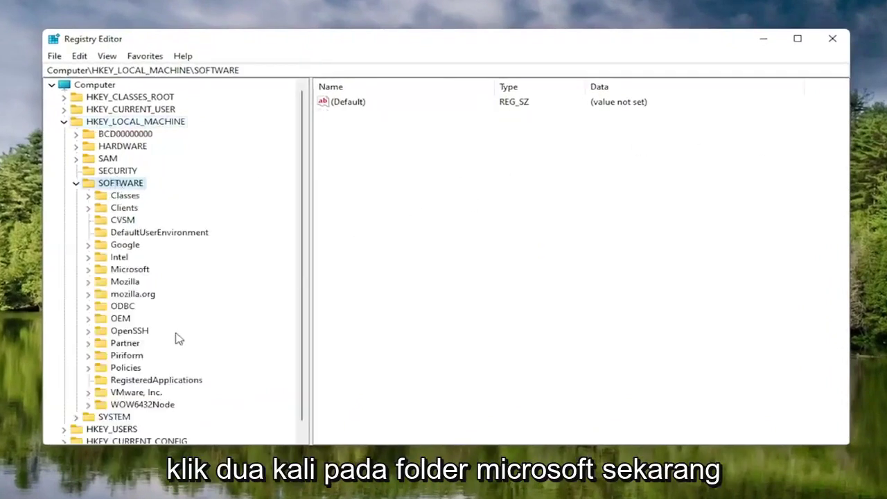
# Add a new key New Key #2 under SOFTWARE\Microsoft and delete the older New Key #1.
pyautogui.doubleClick(129, 270)
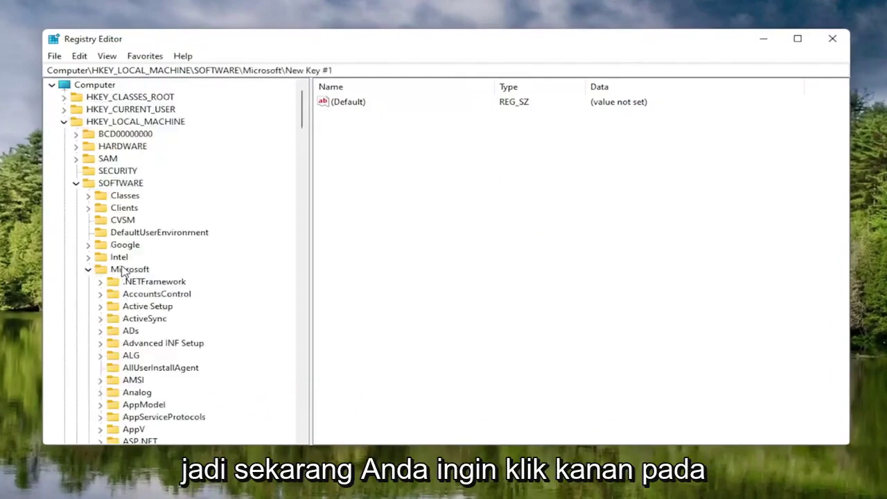
pyautogui.rightClick(116, 270)
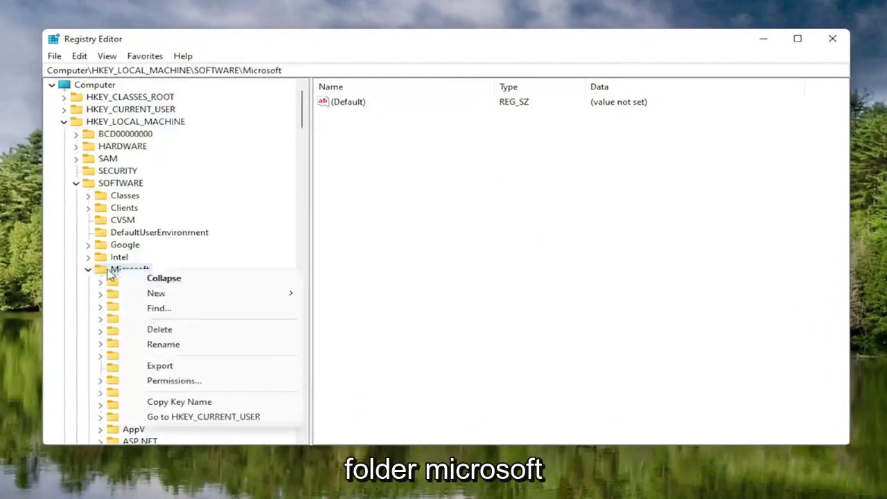
pyautogui.click(109, 274)
pyautogui.rightClick(113, 270)
pyautogui.click(166, 297)
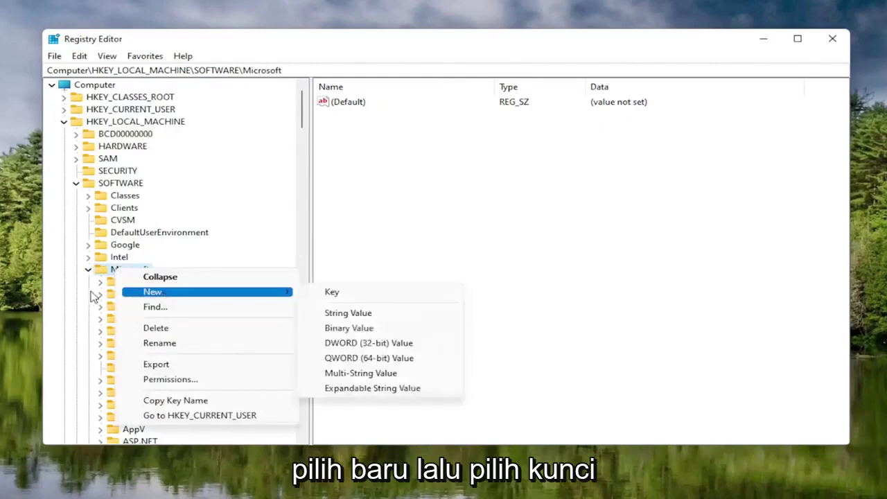
pyautogui.click(332, 292)
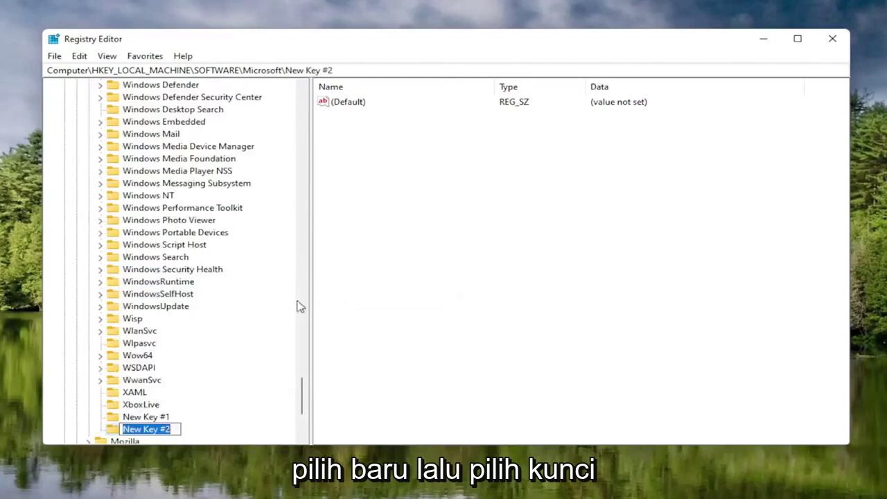
pyautogui.press('Return')
pyautogui.click(146, 381)
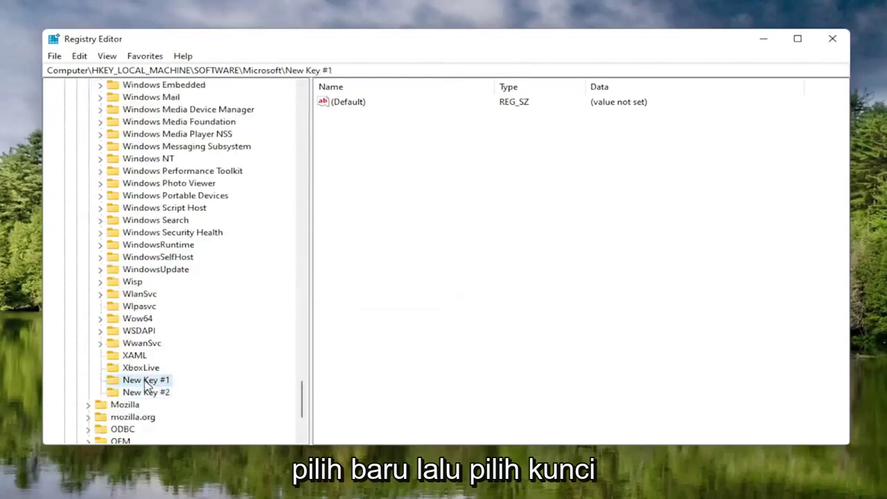
pyautogui.press('Delete')
pyautogui.press('Return')
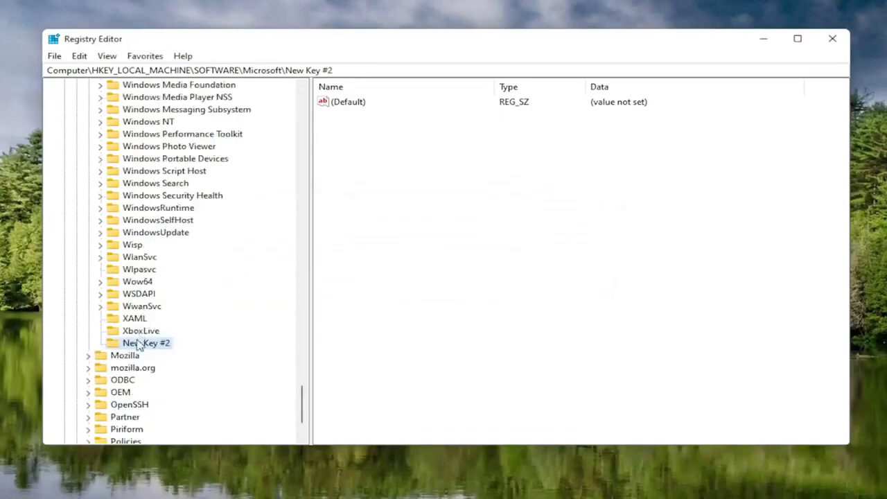
# Rename New Key #2 to New Key #1.
pyautogui.rightClick(139, 344)
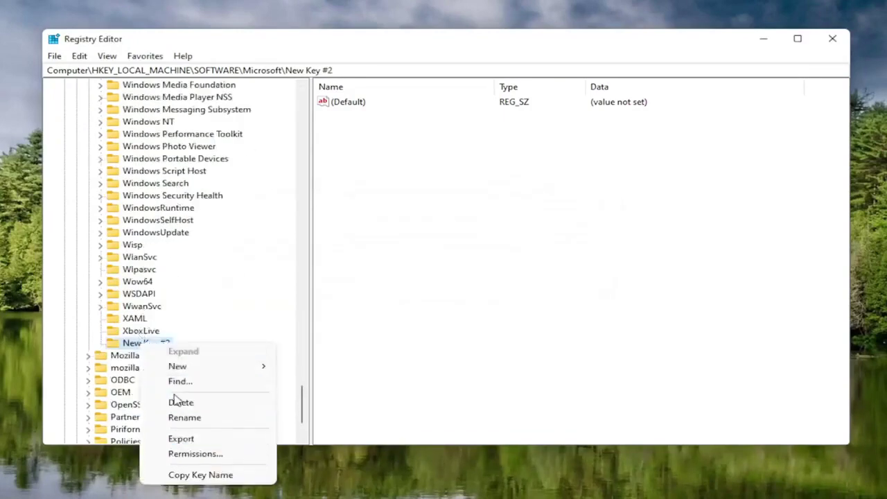
pyautogui.click(178, 417)
pyautogui.press('End')
pyautogui.write('1')
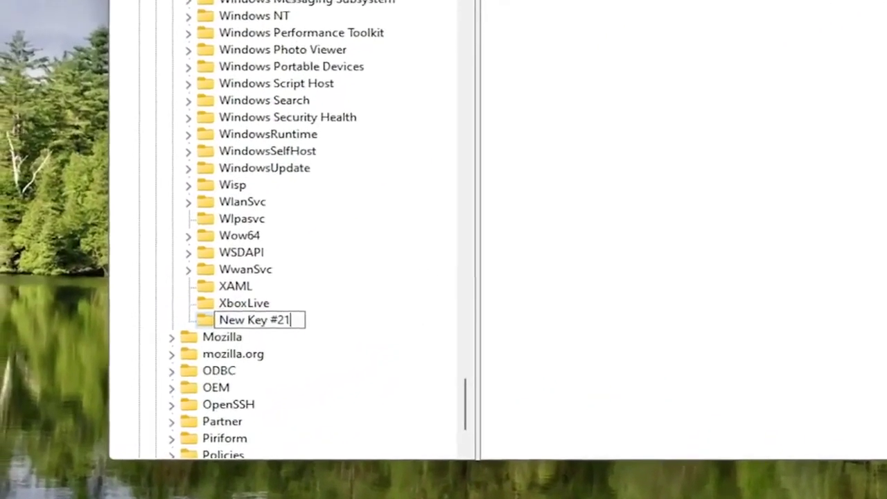
pyautogui.press('Left')
pyautogui.press('BackSpace')
pyautogui.press('Return')
pyautogui.scroll(8, 283, 228)
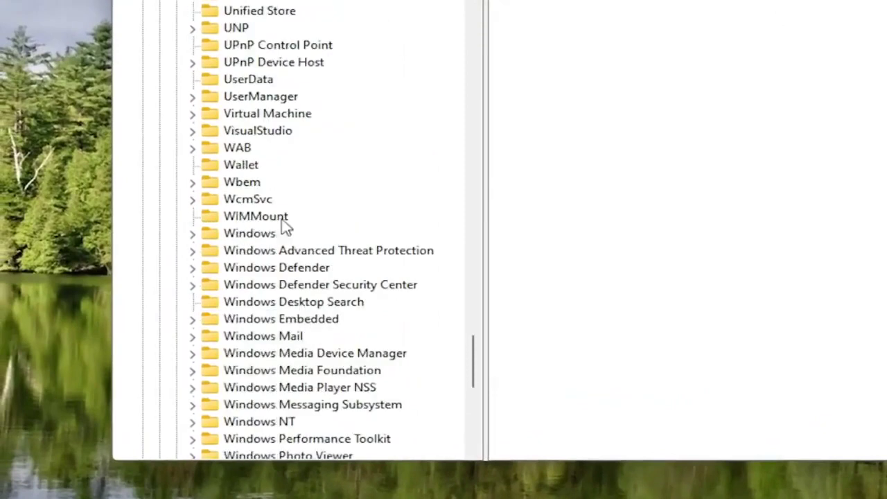
pyautogui.scroll(-9, 273, 287)
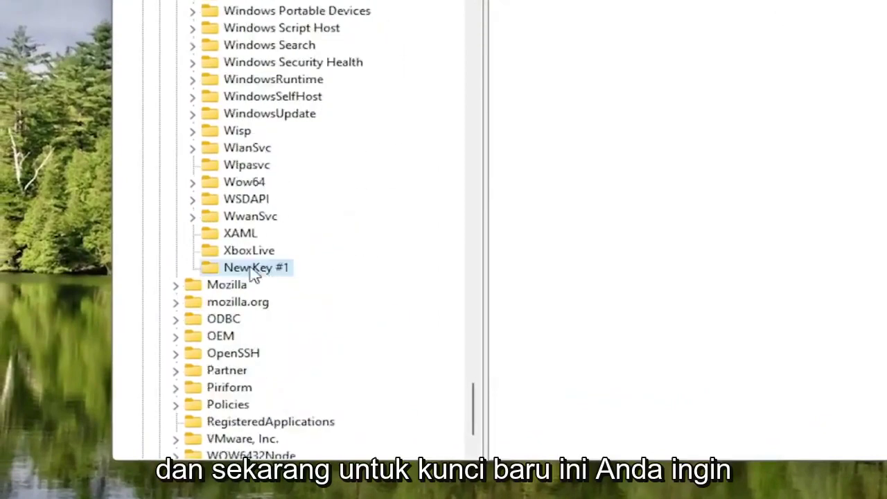
# Try renaming New Key #1 to MSMQ, dismiss the already-exists error, then delete New Key #1.
pyautogui.rightClick(260, 271)
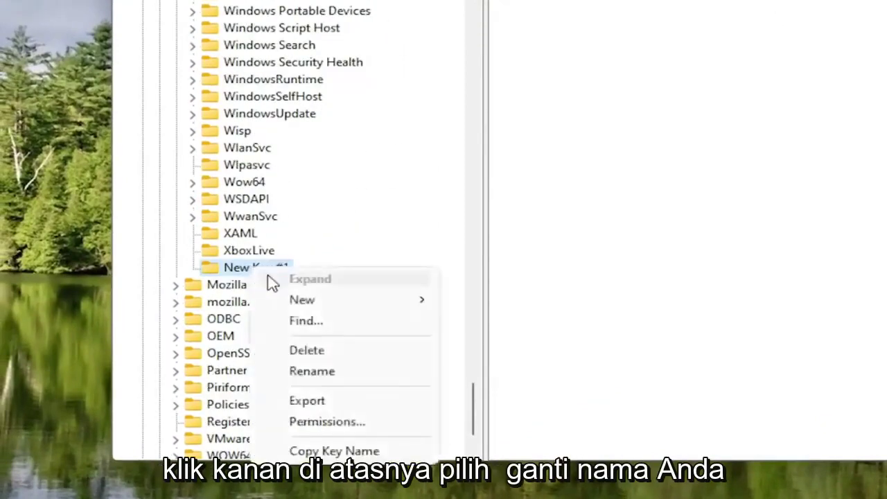
pyautogui.click(312, 371)
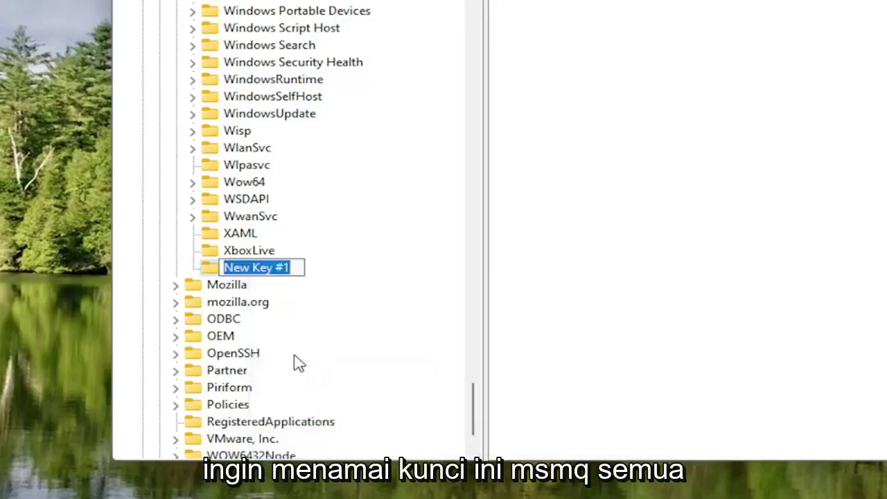
pyautogui.write('MSMQ')
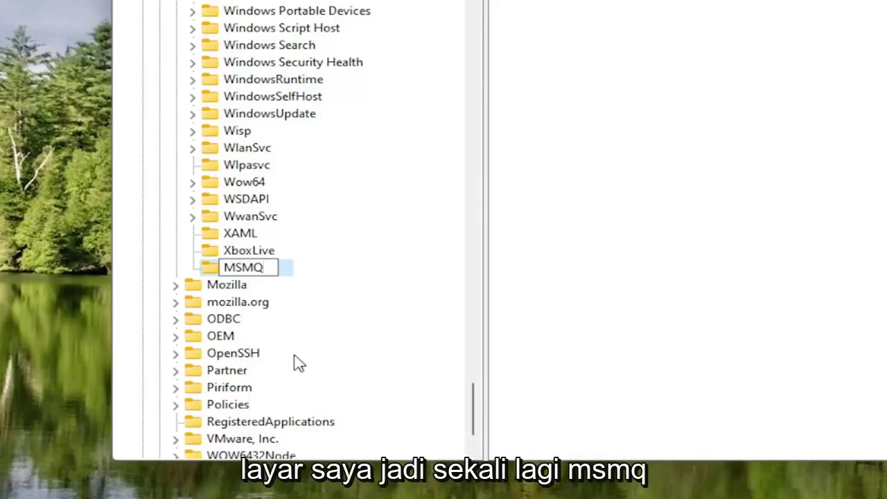
pyautogui.press('Return')
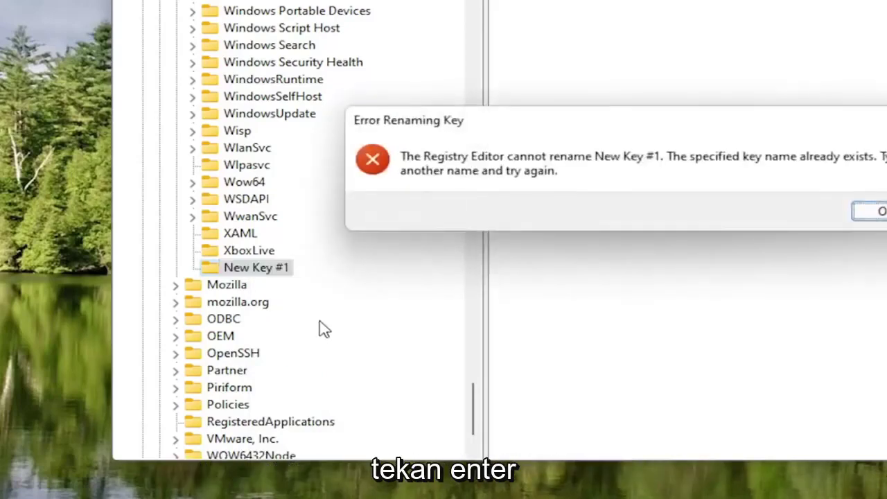
pyautogui.click(880, 221)
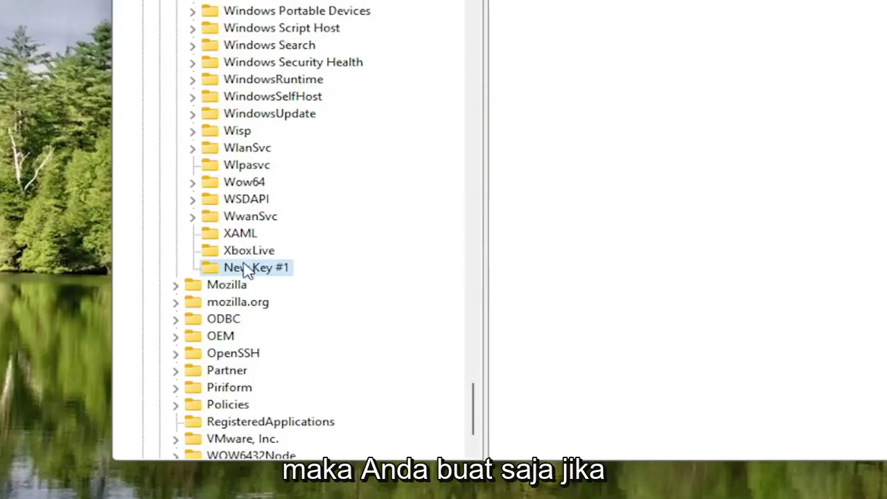
pyautogui.press('Delete')
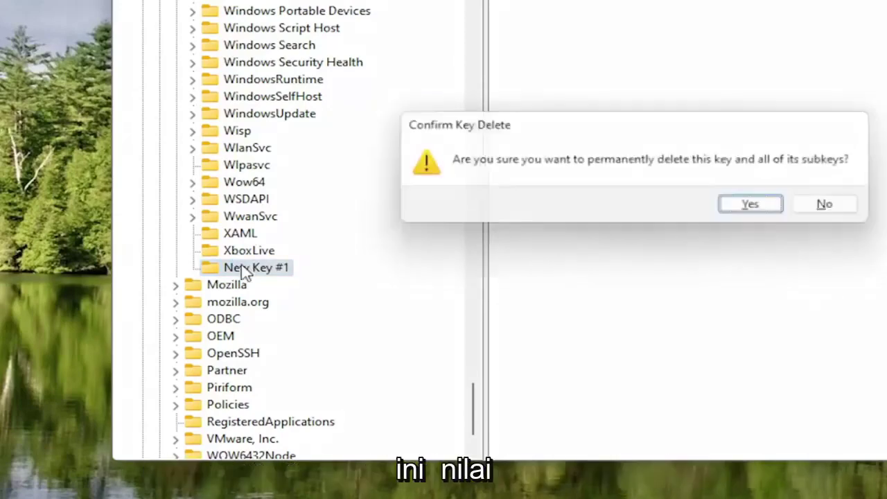
pyautogui.press('Return')
# Select the existing MSMQ key under HKEY_LOCAL_MACHINE\SOFTWARE\Microsoft in the tree.
pyautogui.scroll(12, 253, 216)
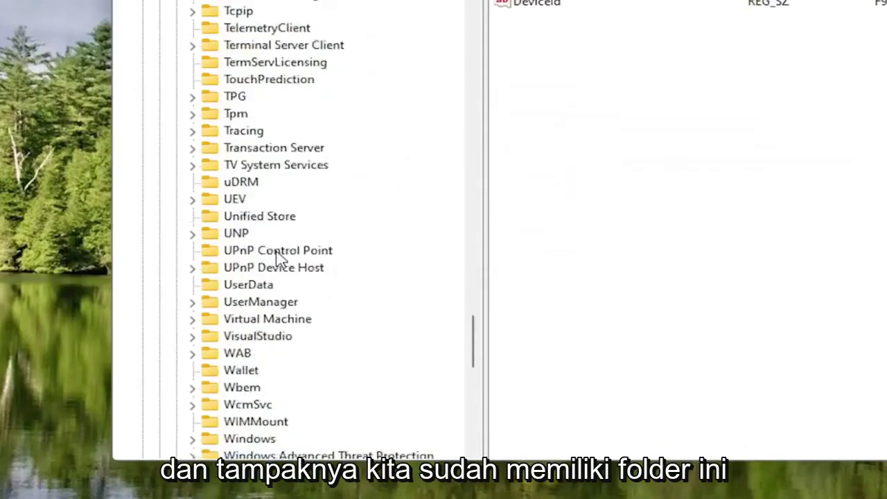
pyautogui.scroll(9, 280, 258)
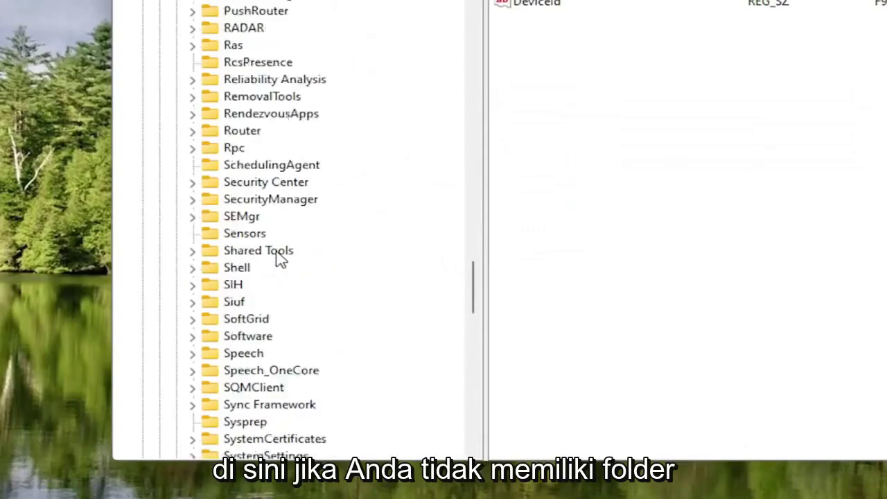
pyautogui.scroll(-7, 281, 258)
pyautogui.scroll(12, 281, 258)
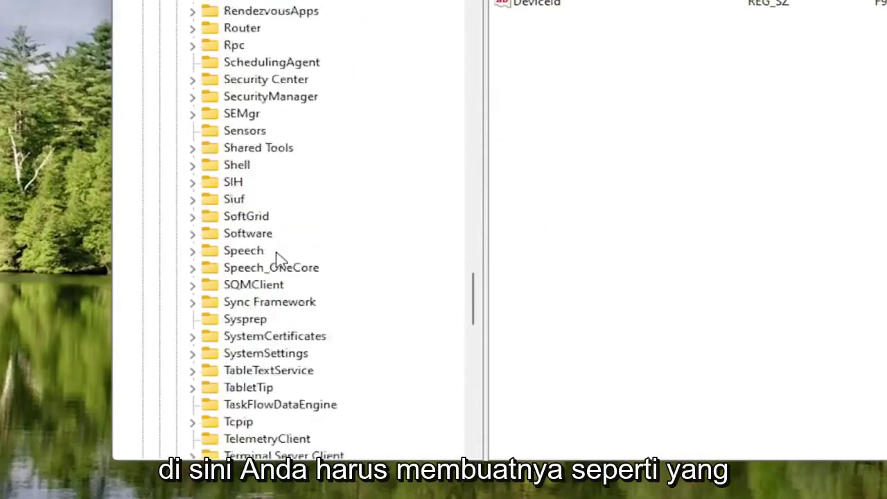
pyautogui.scroll(10, 281, 257)
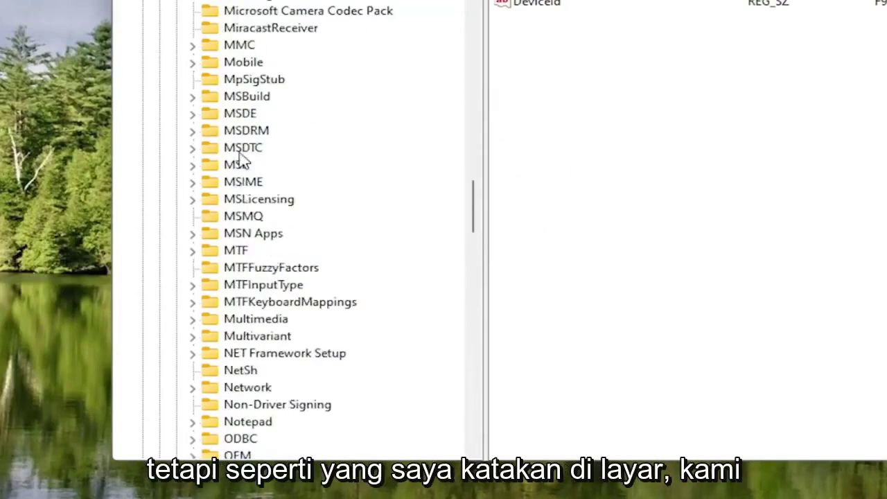
pyautogui.click(239, 216)
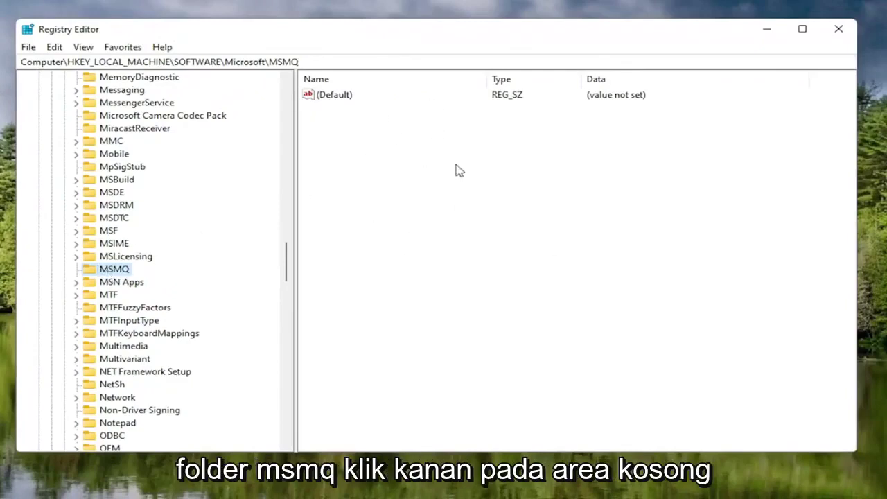
# Create a new DWORD (32-bit) value named TCPNoDelay in the MSMQ key.
pyautogui.rightClick(439, 140)
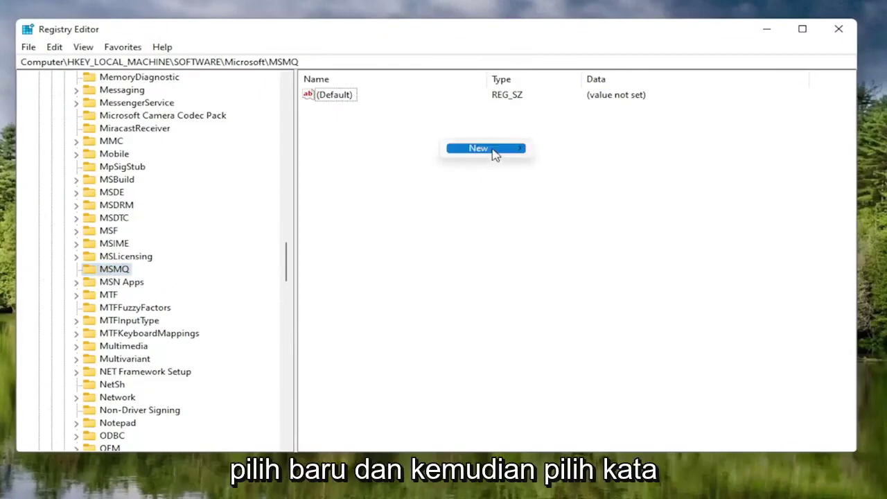
pyautogui.moveTo(491, 152)
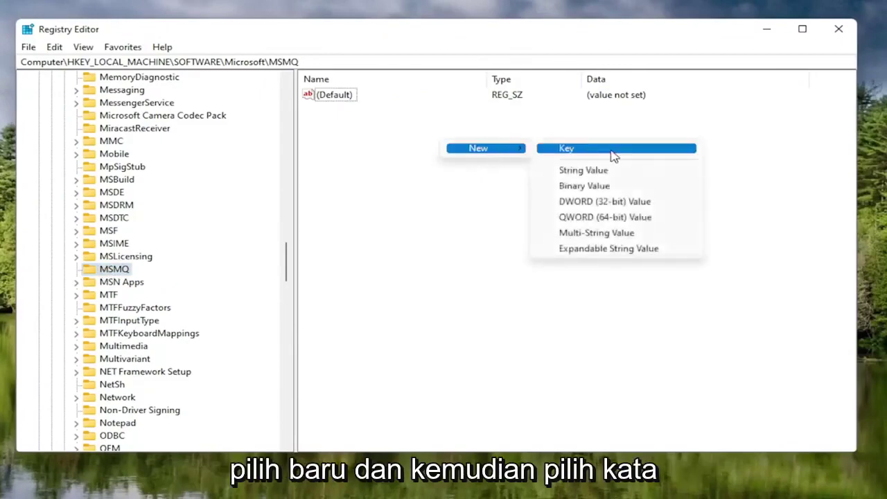
pyautogui.click(606, 202)
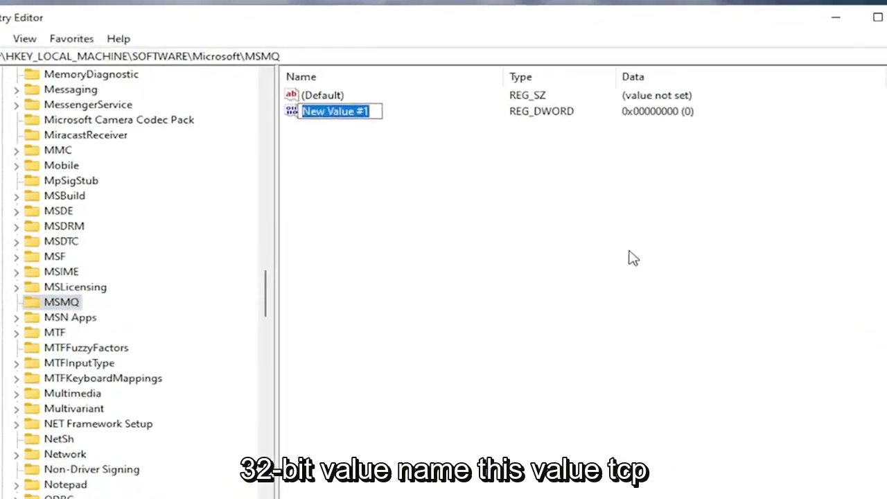
pyautogui.write('TCP')
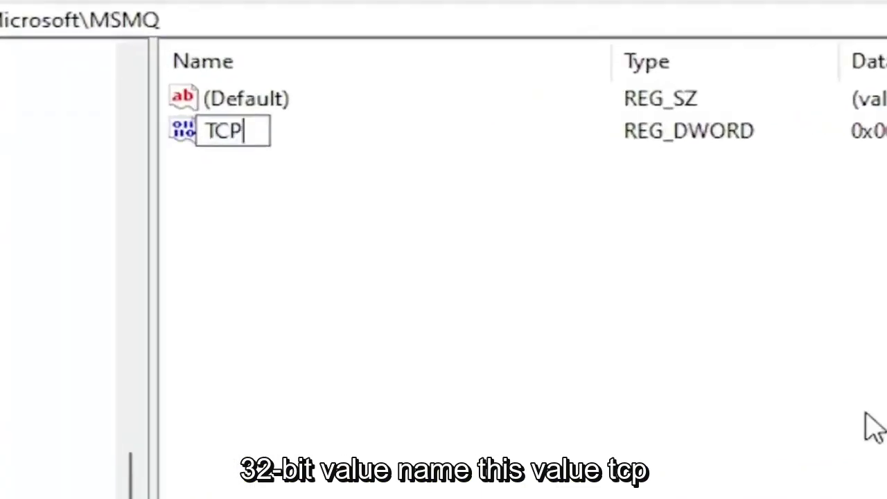
pyautogui.write('n')
pyautogui.press('BackSpace')
pyautogui.write('NoDelay')
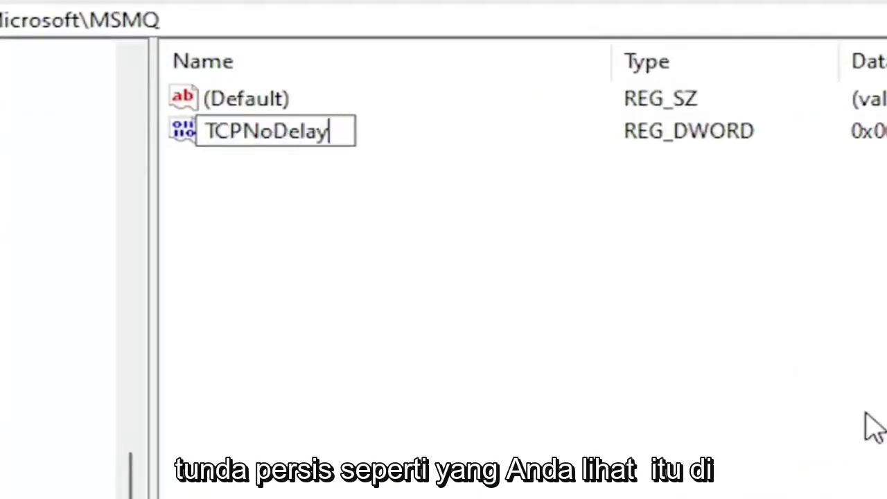
pyautogui.press('Return')
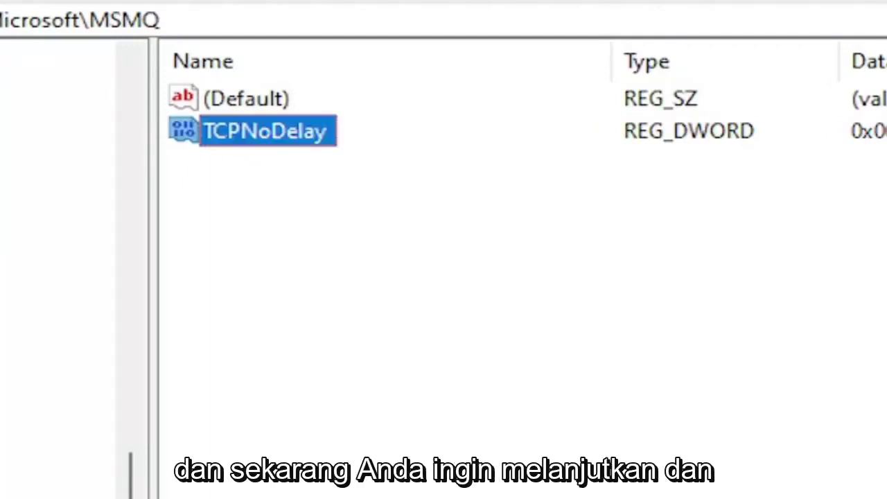
# Set TCPNoDelay's value data to 1.
pyautogui.doubleClick(309, 137)
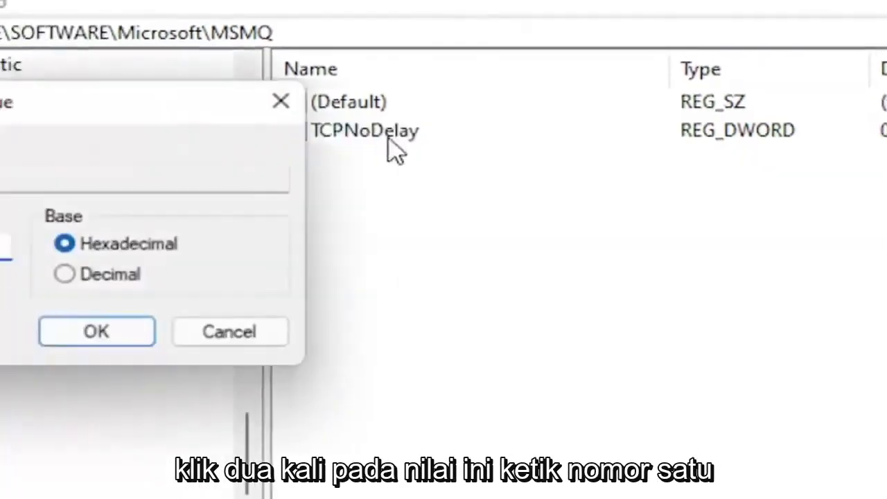
pyautogui.write('1')
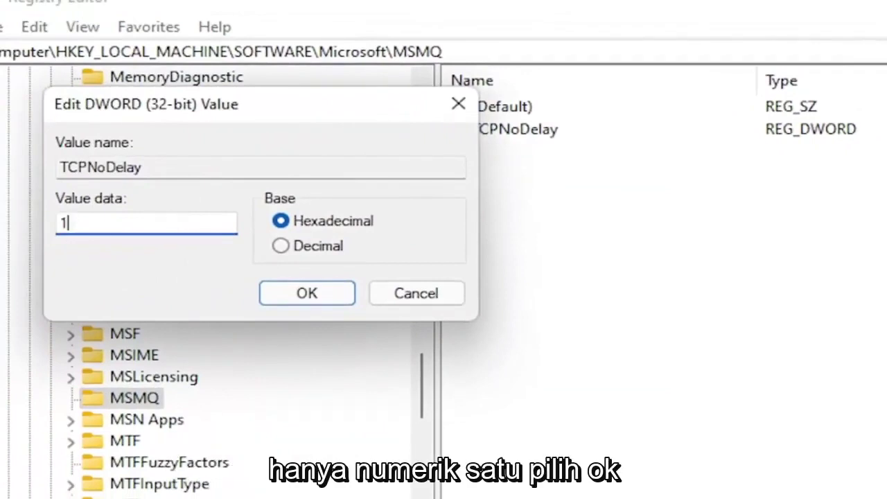
pyautogui.click(289, 294)
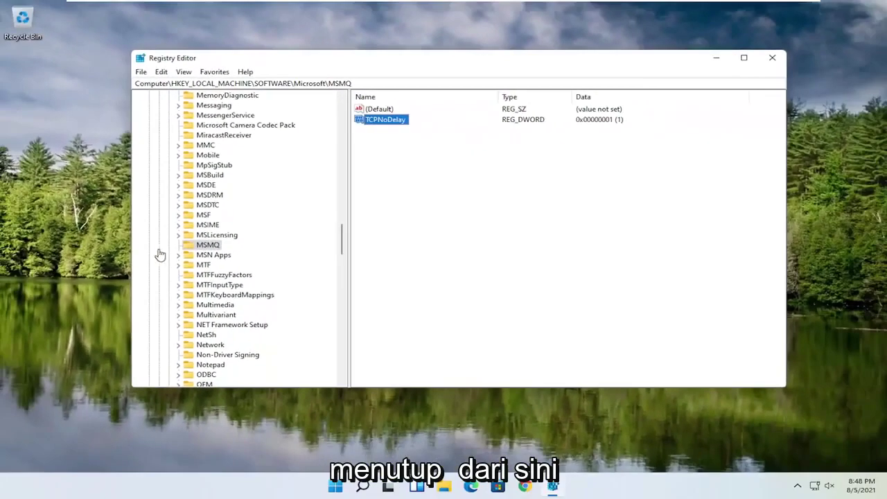
# Collapse the Microsoft, SOFTWARE and HKEY_LOCAL_MACHINE keys and close Registry Editor.
pyautogui.moveTo(345, 246); pyautogui.dragTo(345, 116)
pyautogui.click(155, 203)
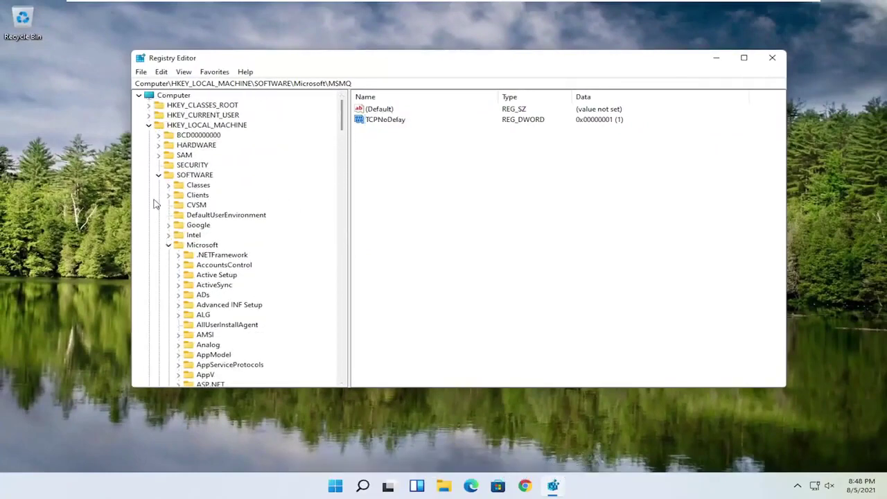
pyautogui.click(169, 245)
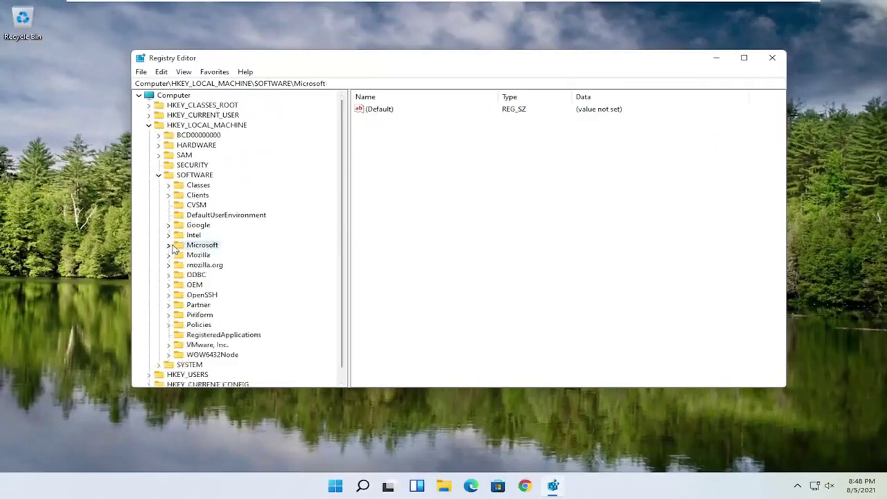
pyautogui.click(159, 175)
pyautogui.click(150, 126)
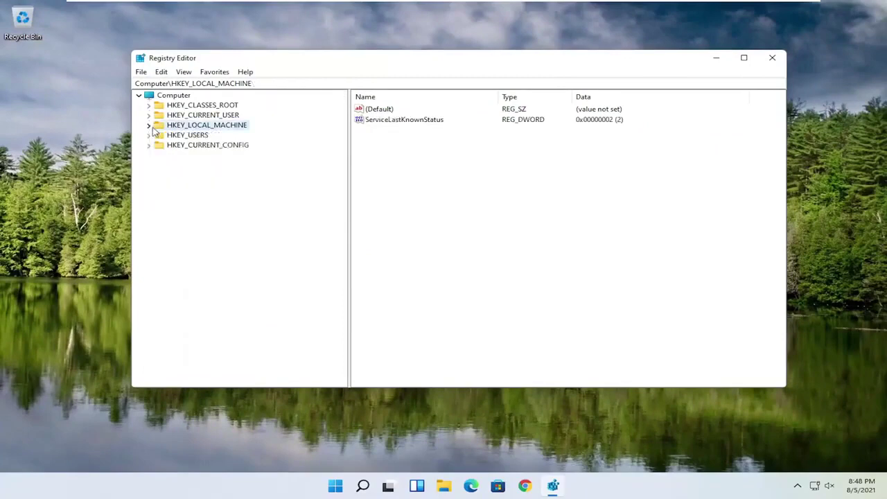
pyautogui.click(770, 59)
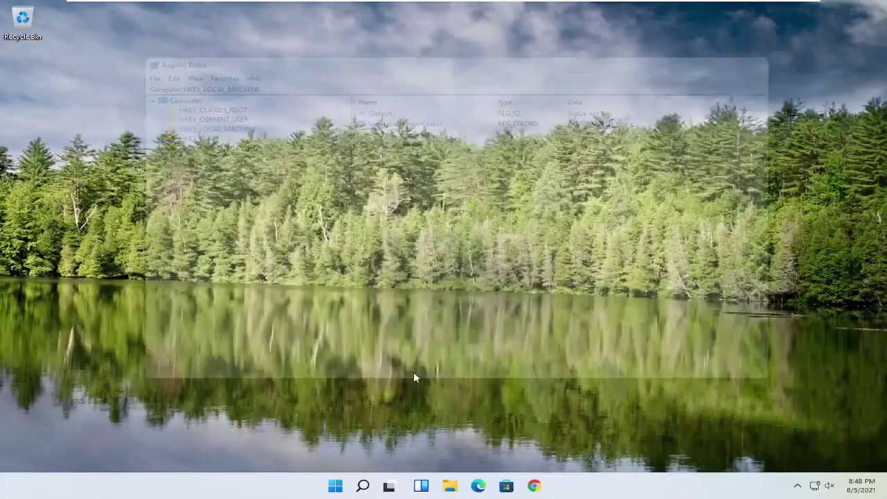
# Restart the computer from the Start button's Shut down or sign out menu.
pyautogui.rightClick(358, 488)
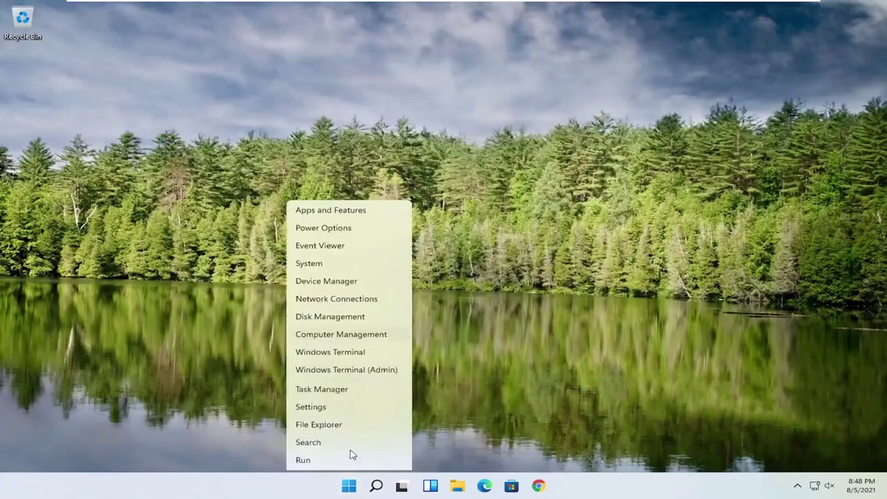
pyautogui.moveTo(347, 451)
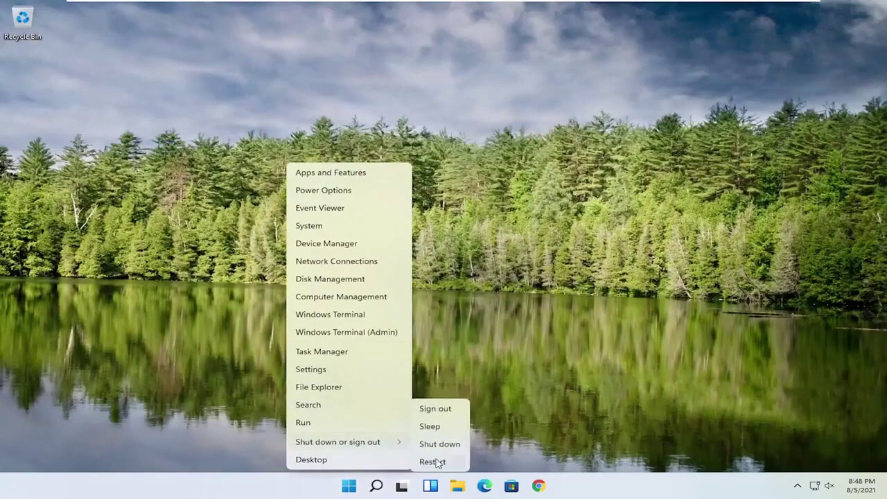
pyautogui.click(433, 459)
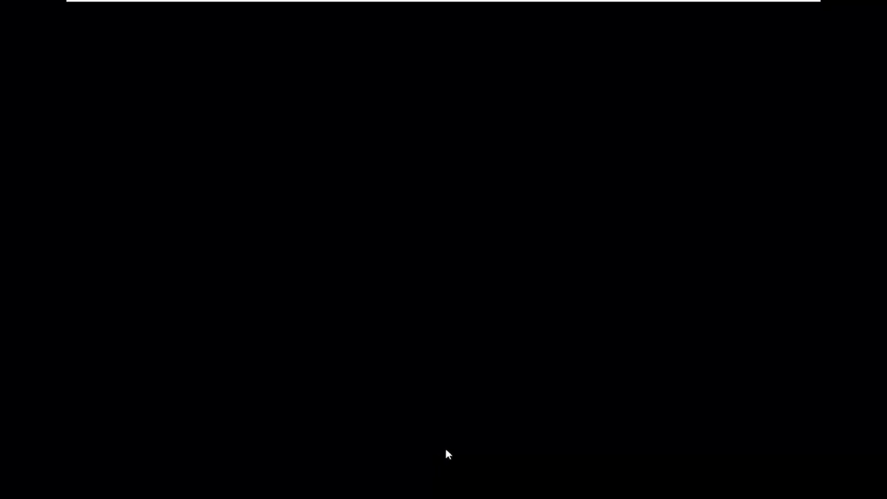